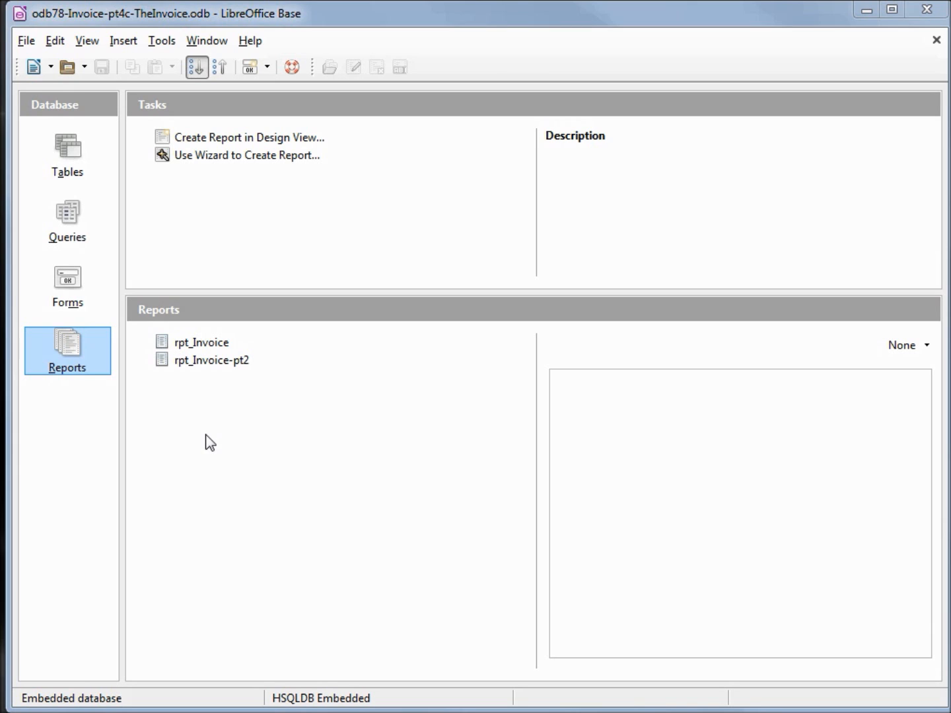
Run the rpt_Invoice-pt2 report and e-mail it as a PDF of all pages to the recipient's address.
{"action": "double_click", "coordinate": [212, 362]}
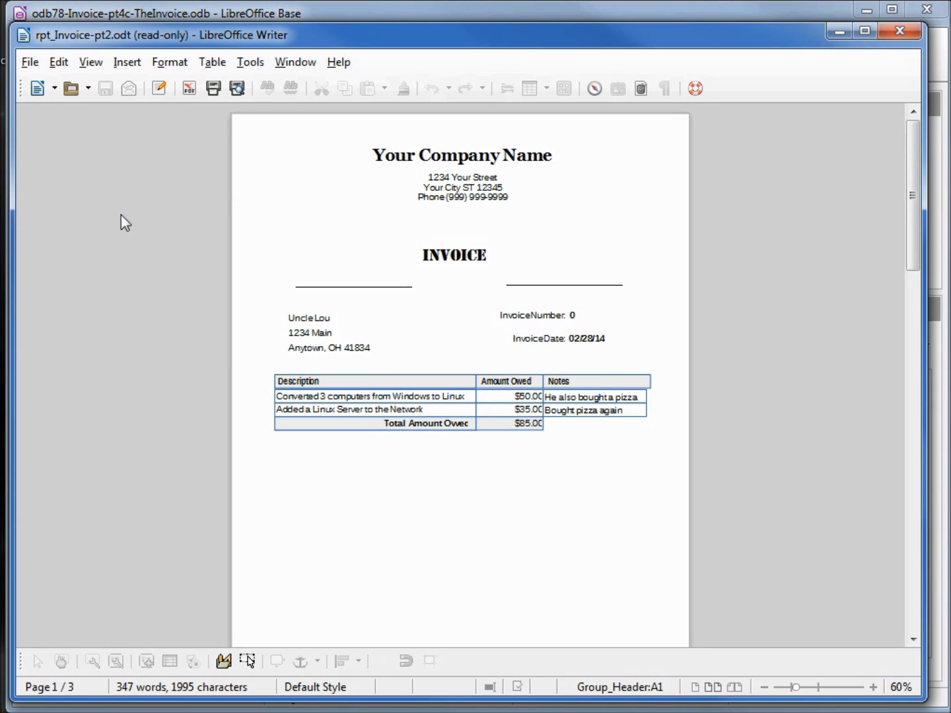
{"action": "left_click", "coordinate": [30, 63]}
{"action": "mouse_move", "coordinate": [77, 417]}
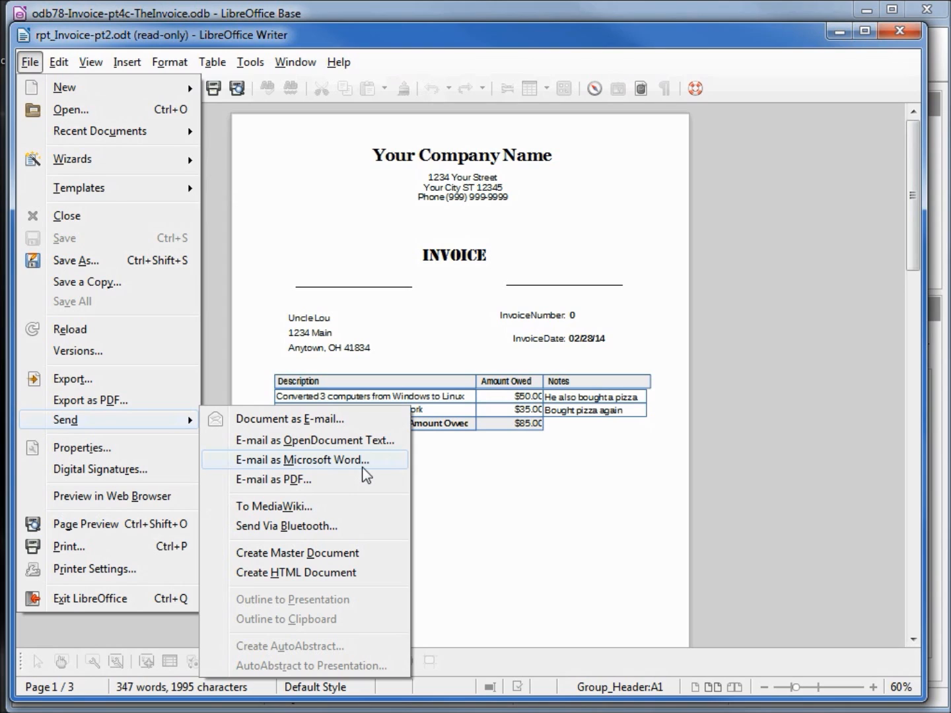
{"action": "left_click", "coordinate": [304, 484]}
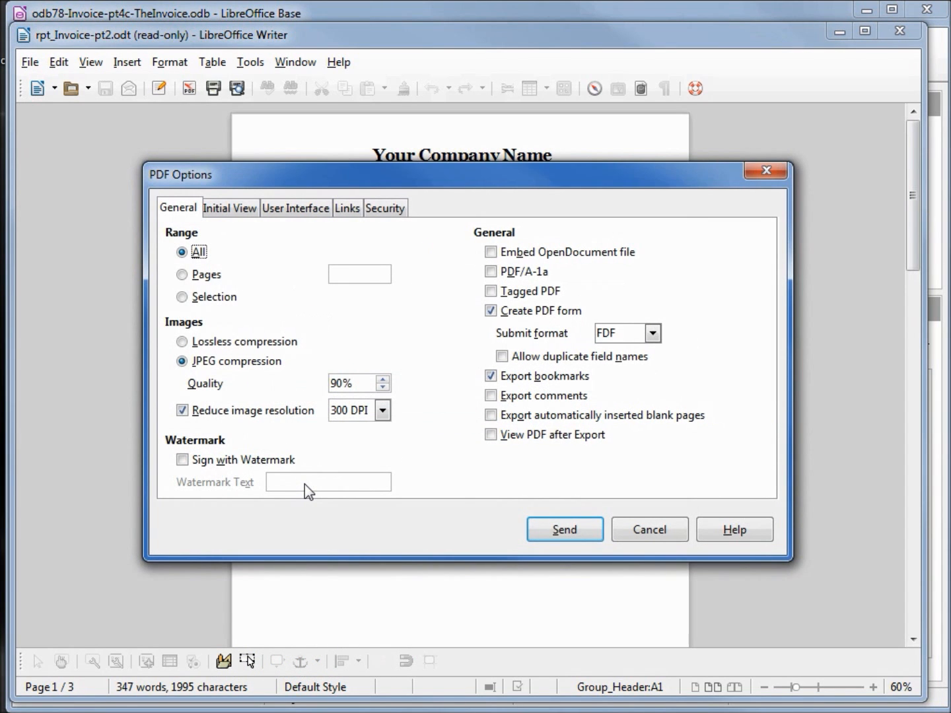
{"action": "left_click", "coordinate": [561, 532]}
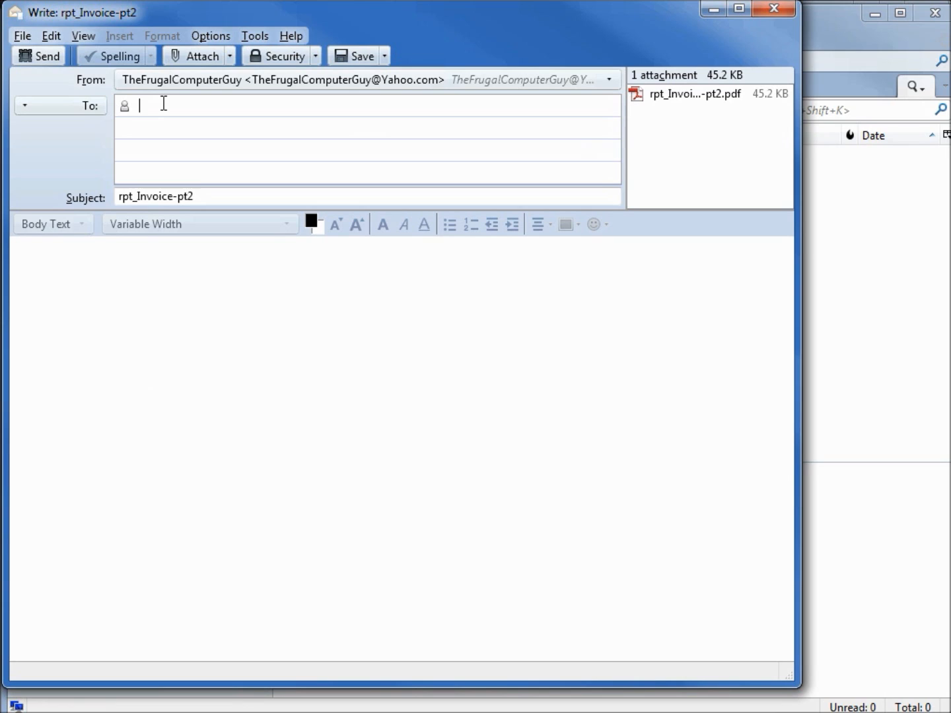
{"action": "key", "text": "ctrl+v"}
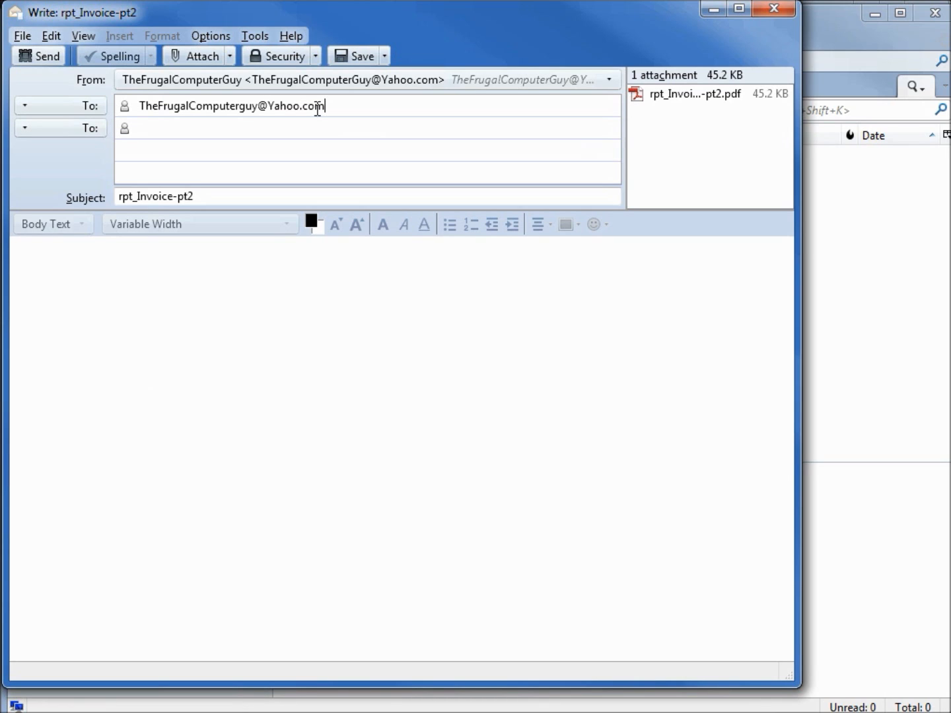
{"action": "left_click", "coordinate": [42, 59]}
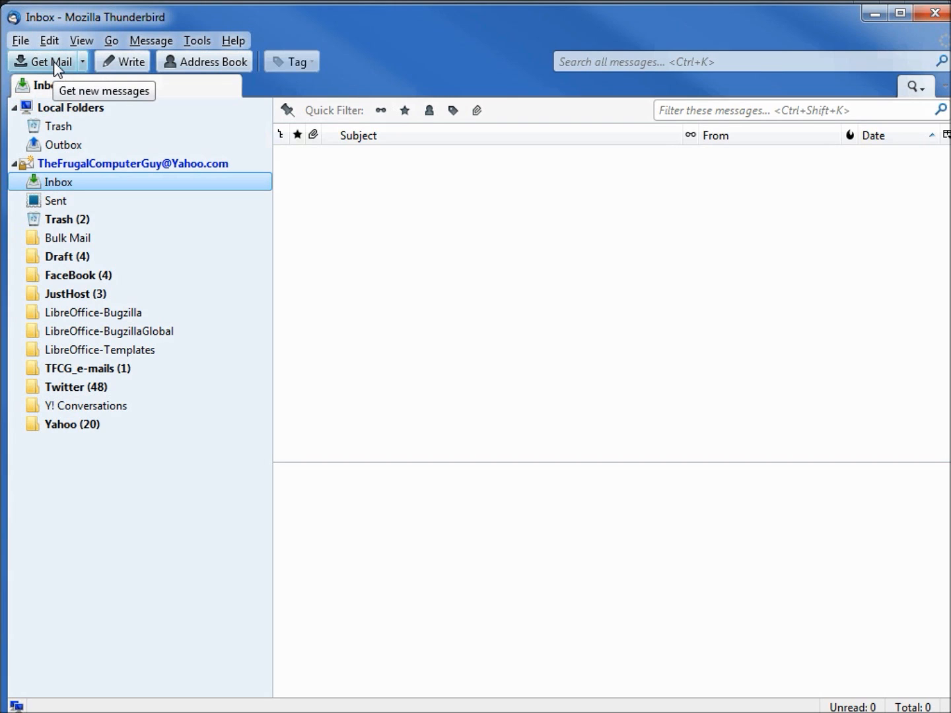
Fetch new mail in Thunderbird and open the PDF attached to the received rpt_Invoice-pt2 message.
{"action": "left_click", "coordinate": [55, 65]}
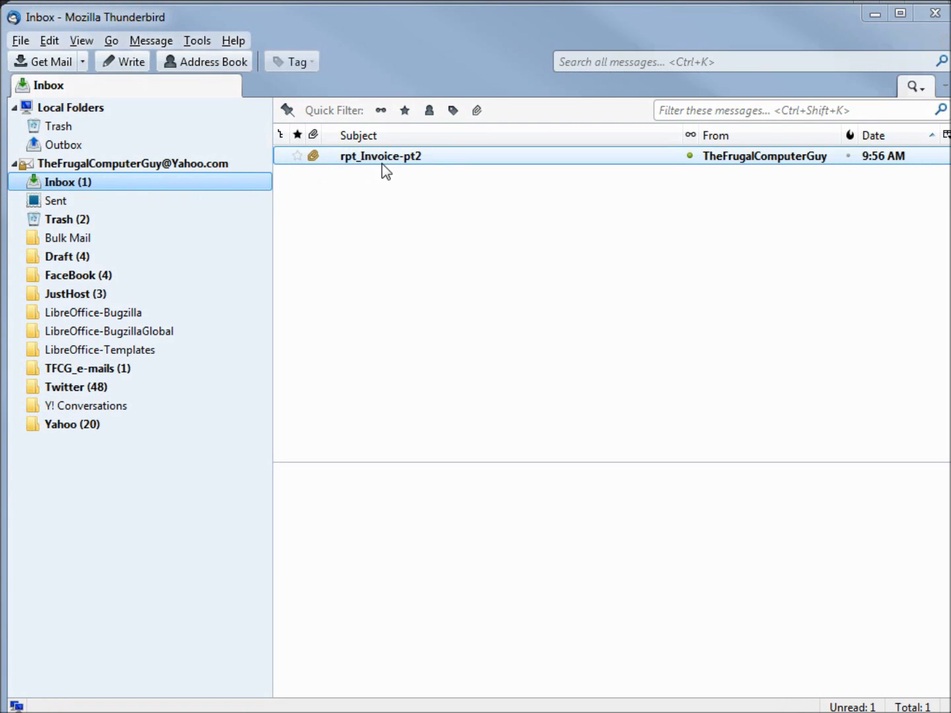
{"action": "double_click", "coordinate": [366, 162]}
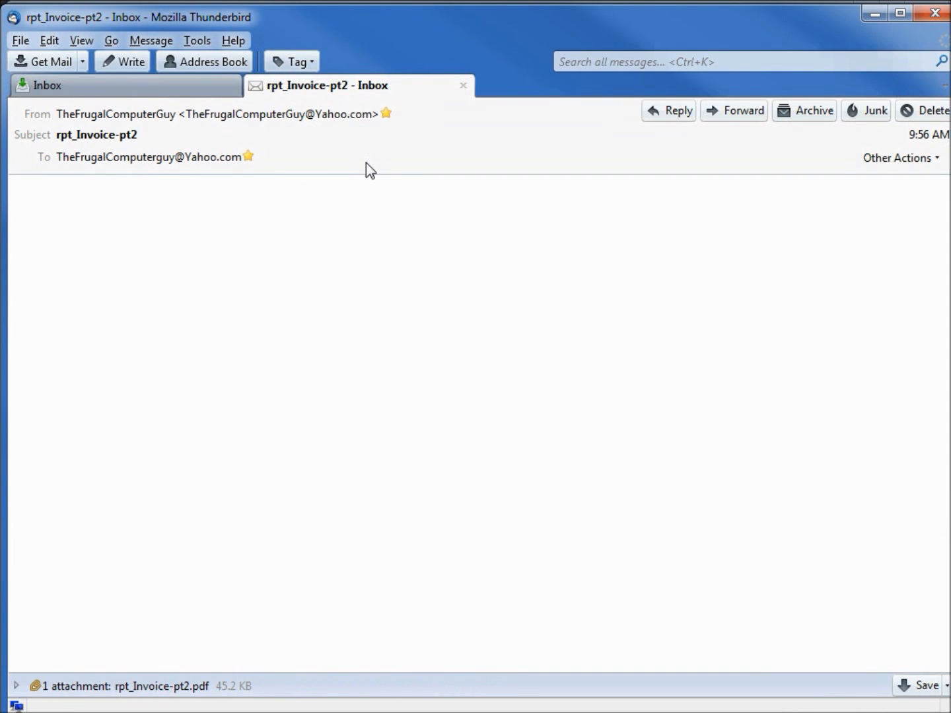
{"action": "left_click", "coordinate": [128, 690]}
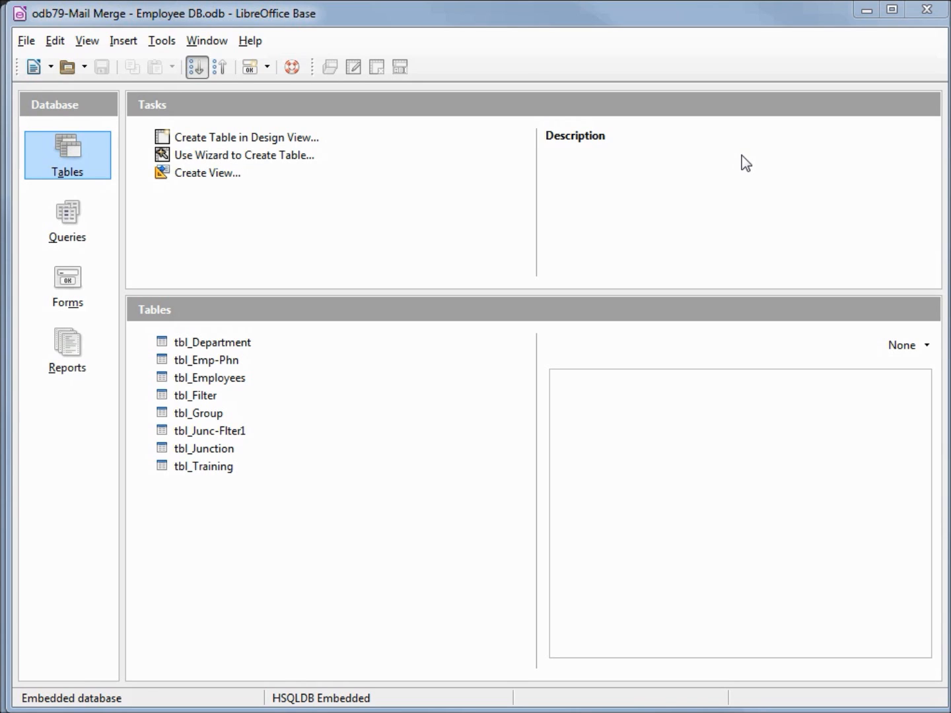
Look through the columns of the tbl_Employees table in the Employee DB database in LibreOffice Base.
{"action": "double_click", "coordinate": [221, 375]}
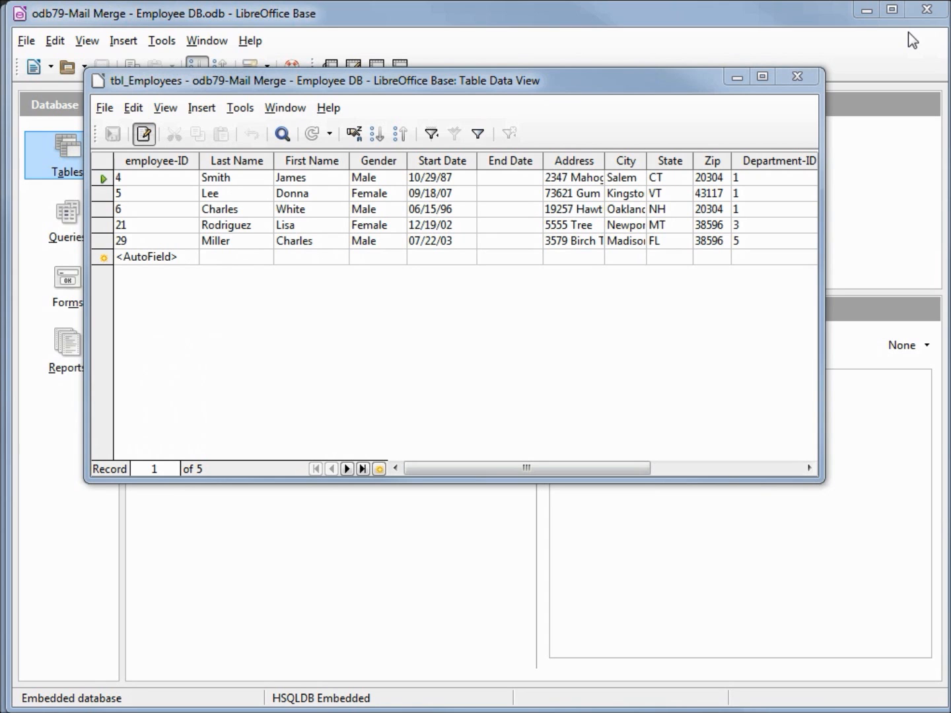
{"action": "left_click_drag", "start_coordinate": [581, 466], "coordinate": [808, 482]}
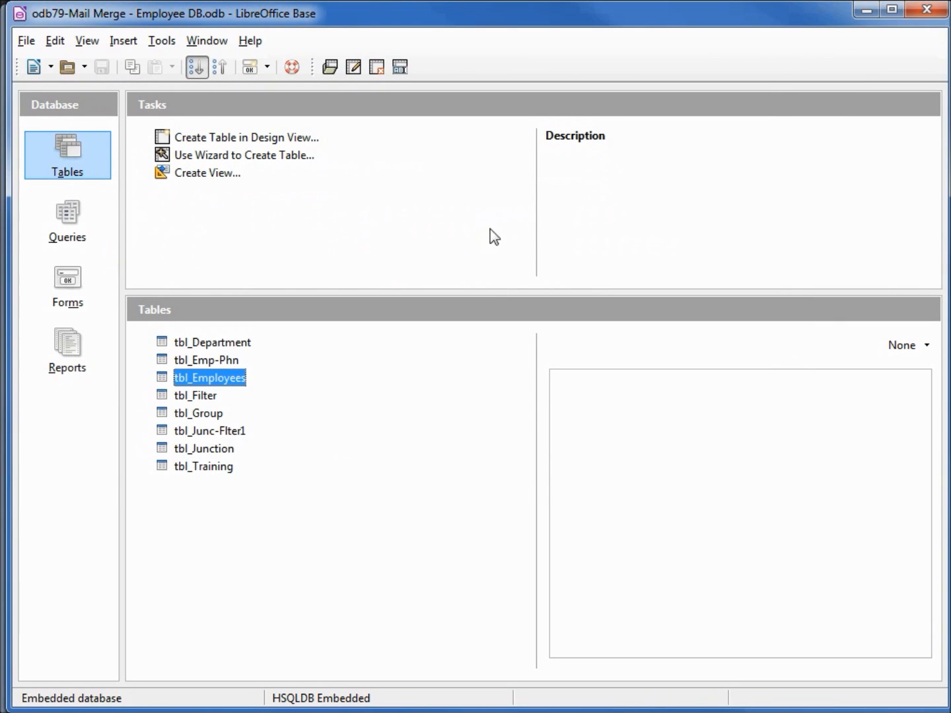
{"action": "left_click", "coordinate": [864, 11]}
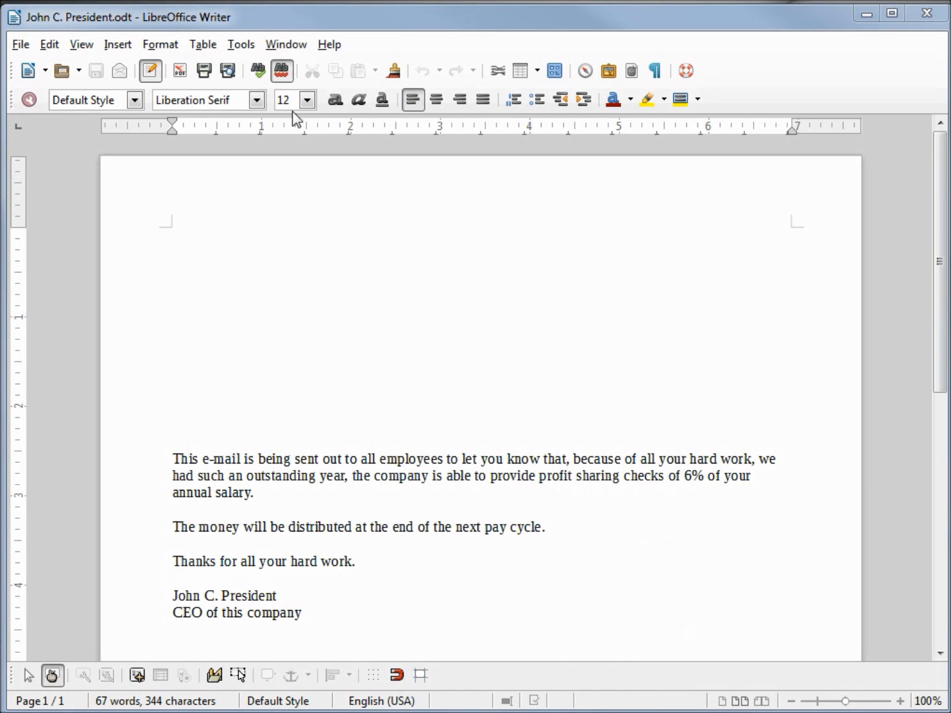
In the LibreOffice Writer letter, start the Mail Merge Wizard using the current document and the e-mail message type.
{"action": "left_click", "coordinate": [243, 45]}
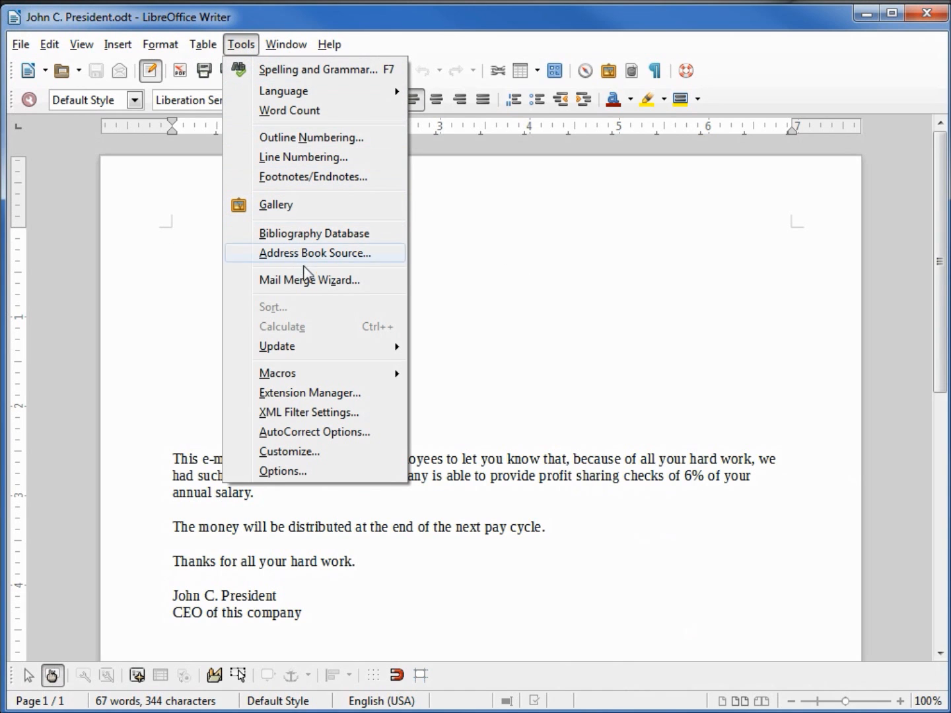
{"action": "left_click", "coordinate": [309, 282]}
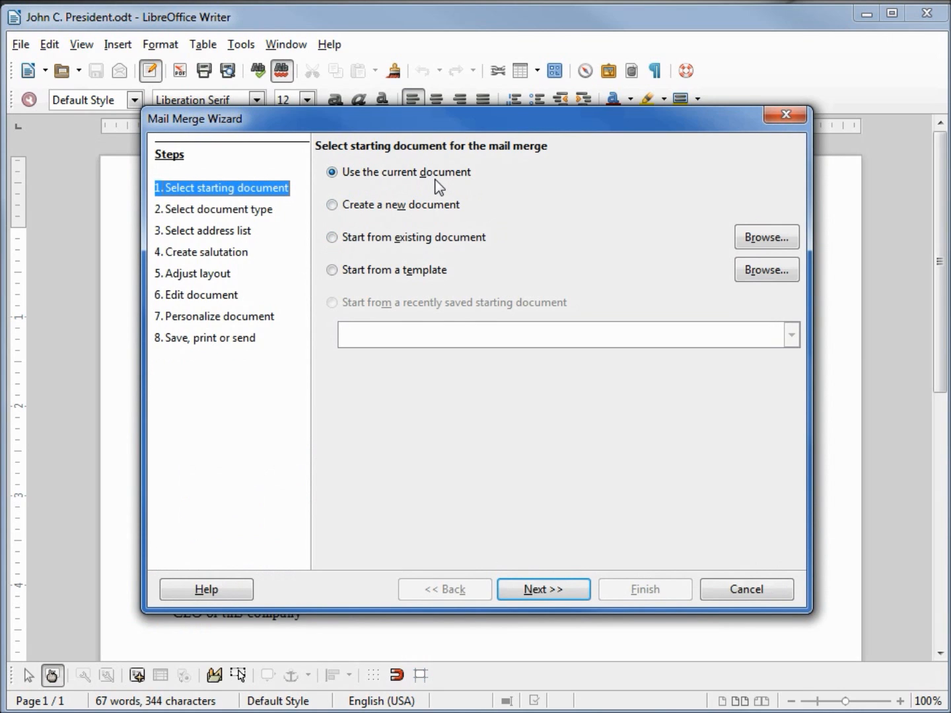
{"action": "left_click", "coordinate": [535, 588]}
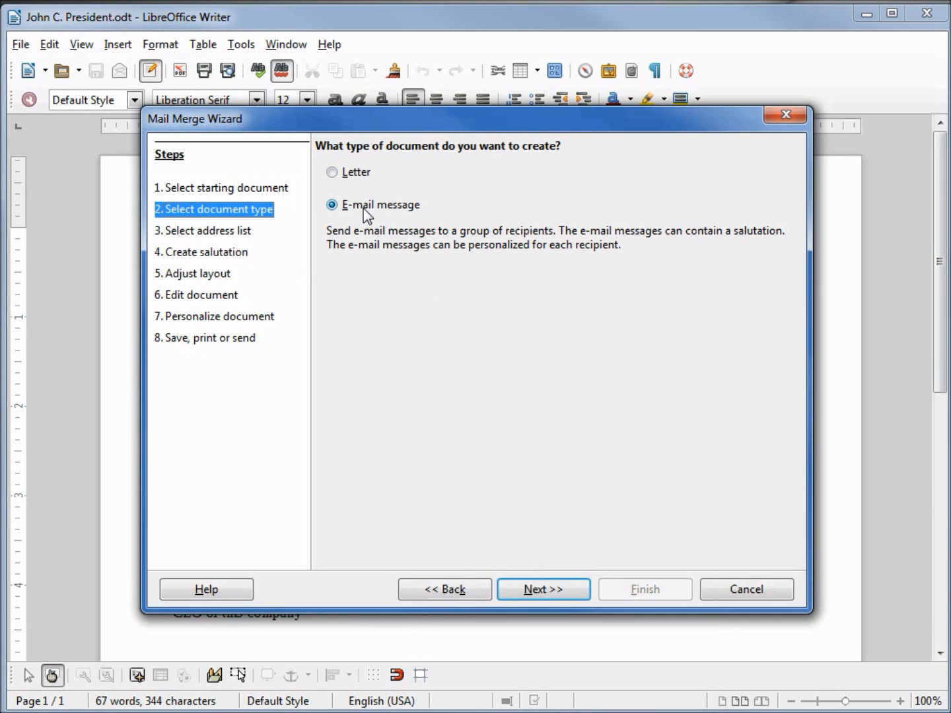
{"action": "left_click", "coordinate": [556, 591]}
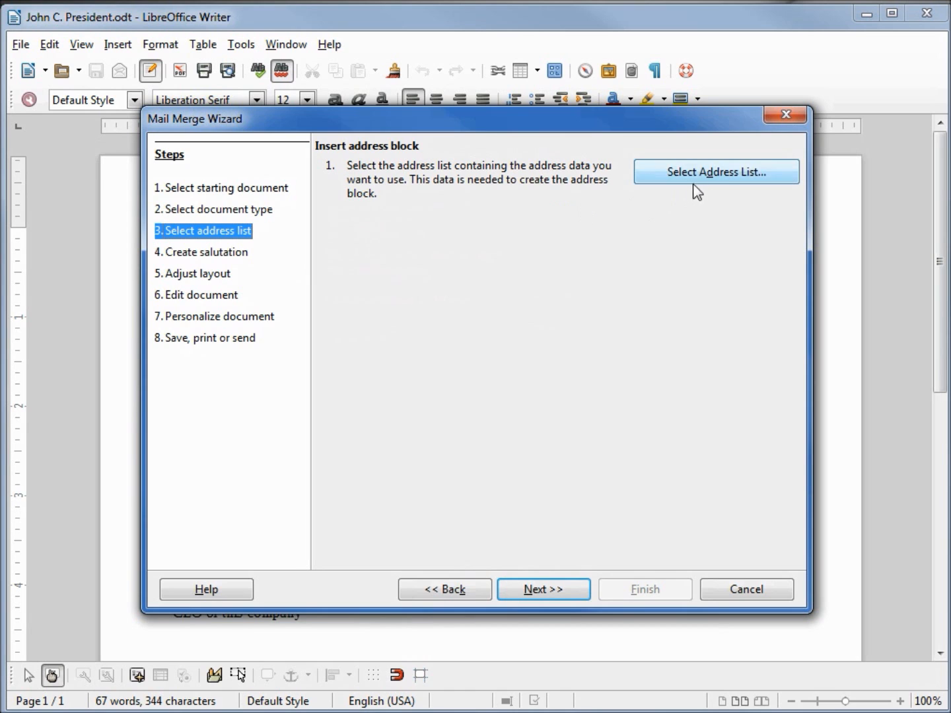
Preview the tbl_Employees records, including the e-mail column, and keep that table as the mail merge address list.
{"action": "left_click", "coordinate": [720, 176]}
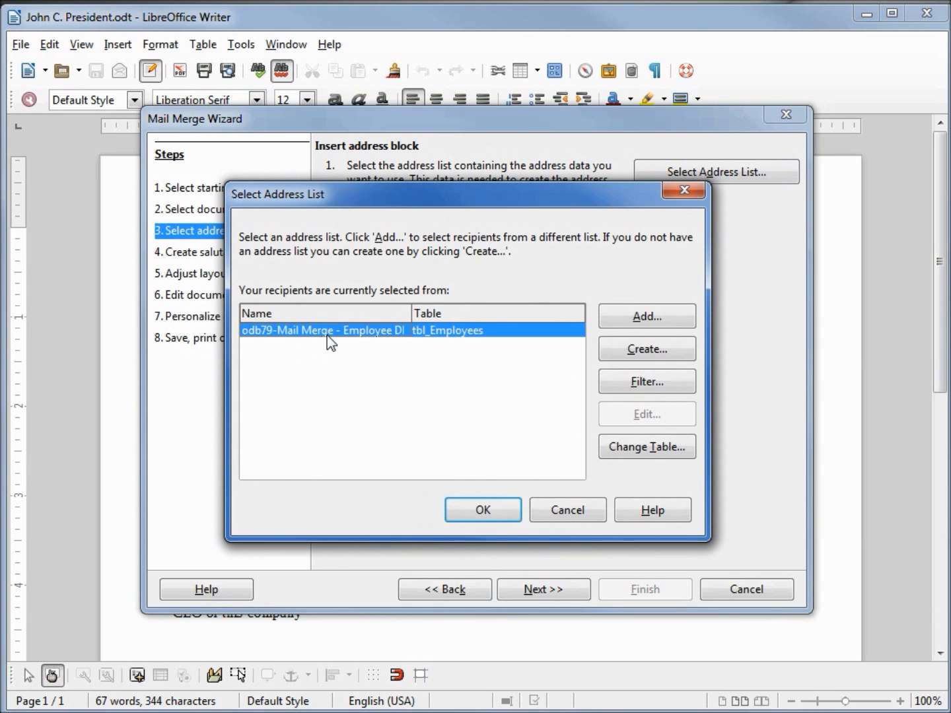
{"action": "left_click", "coordinate": [623, 447]}
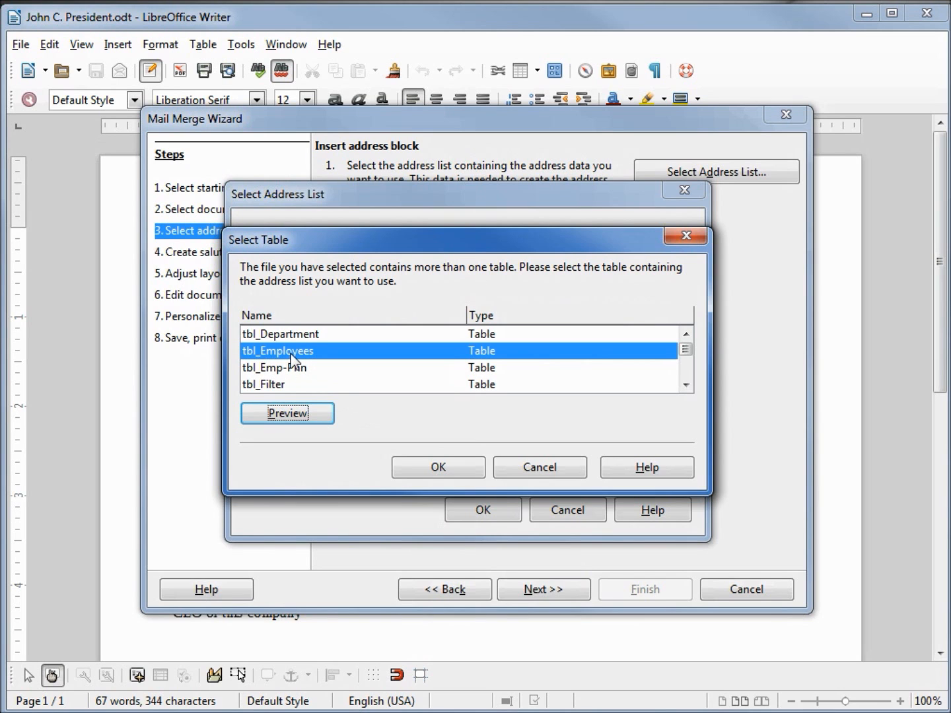
{"action": "left_click", "coordinate": [295, 419]}
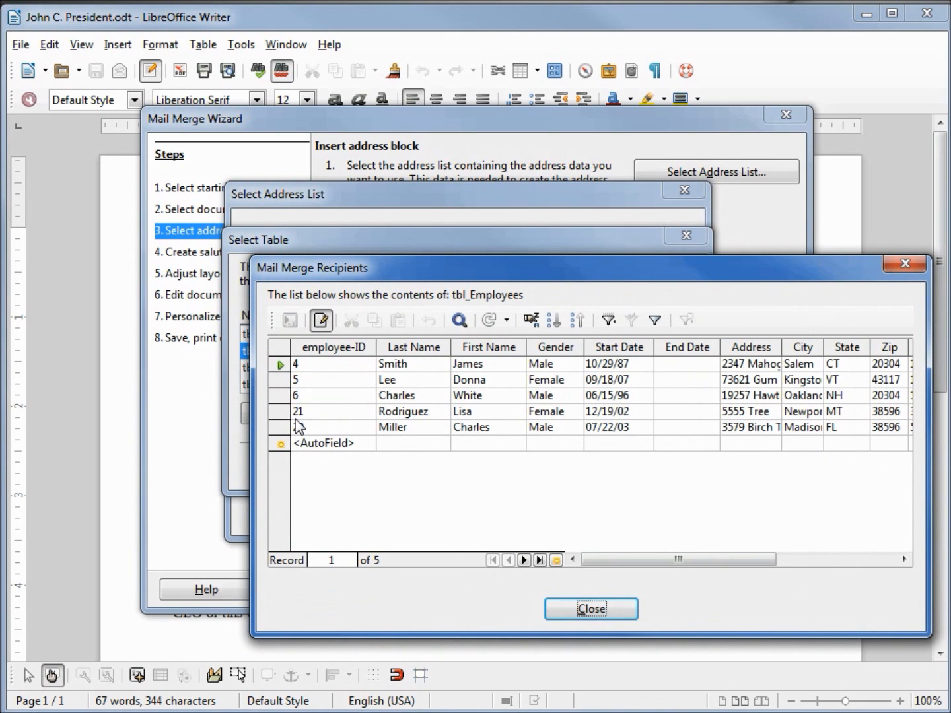
{"action": "left_click_drag", "start_coordinate": [609, 561], "coordinate": [805, 565]}
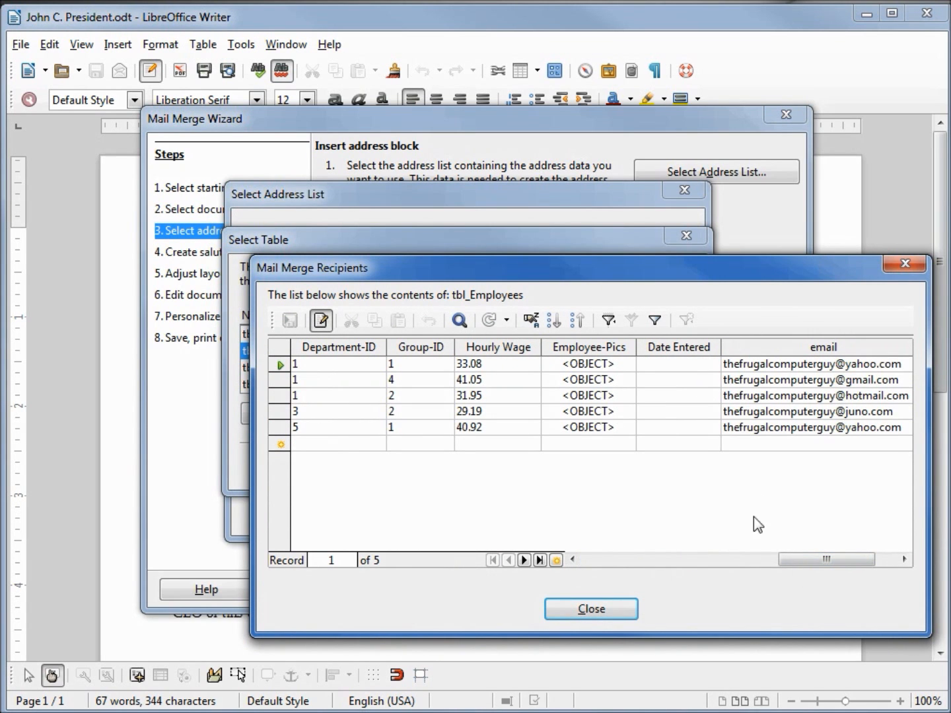
{"action": "left_click", "coordinate": [617, 624]}
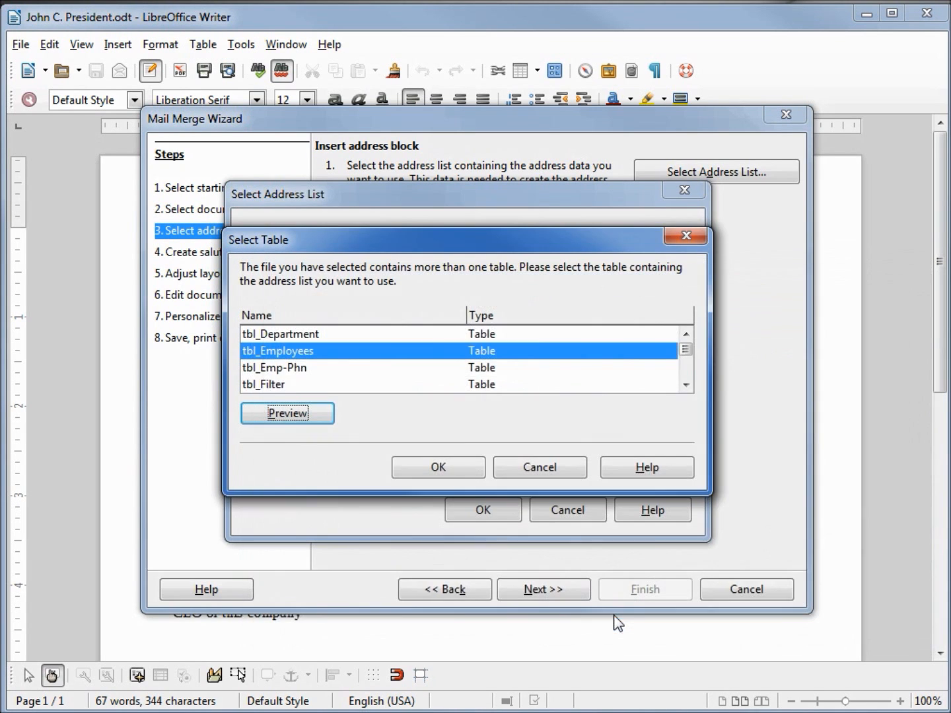
{"action": "left_click", "coordinate": [547, 466]}
{"action": "left_click", "coordinate": [568, 514]}
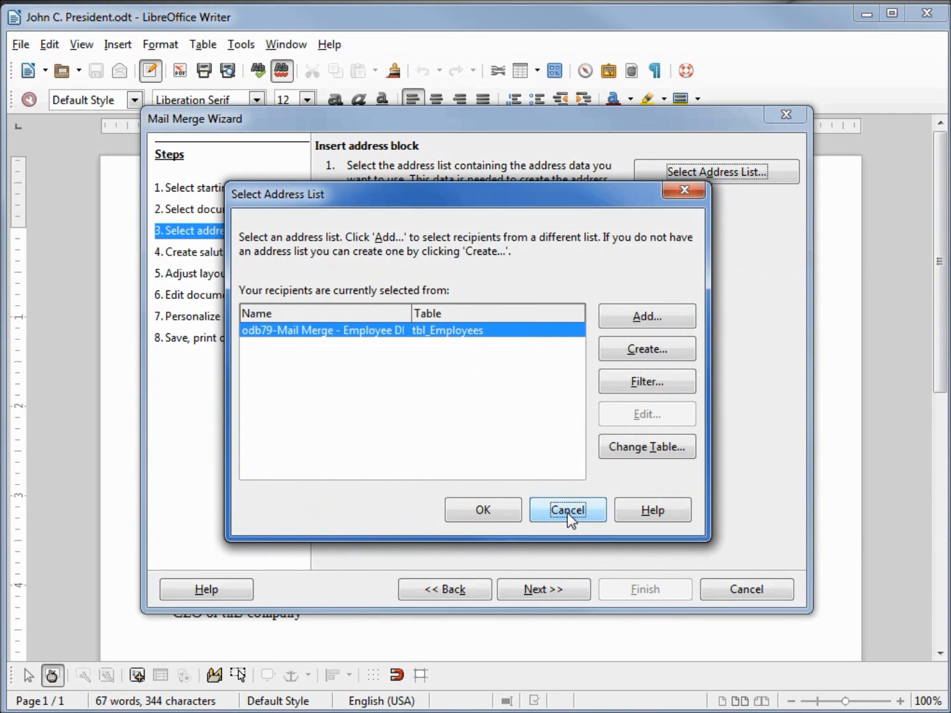
{"action": "left_click", "coordinate": [556, 599]}
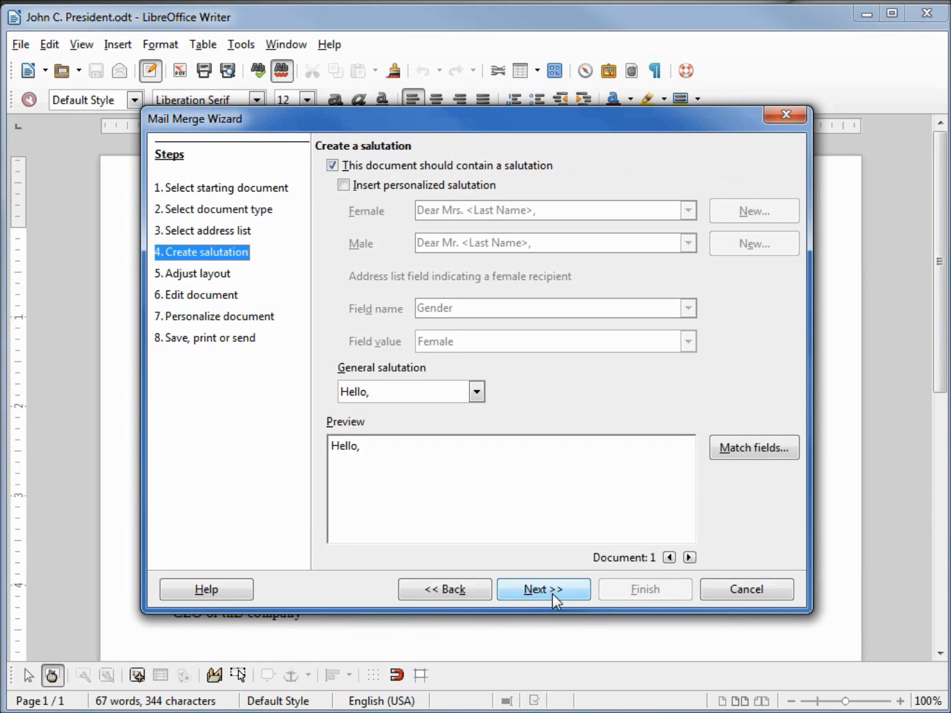
Try the personalized salutation with its second-recipient preview and custom female salutation elements, and turn it off again.
{"action": "left_click", "coordinate": [344, 185]}
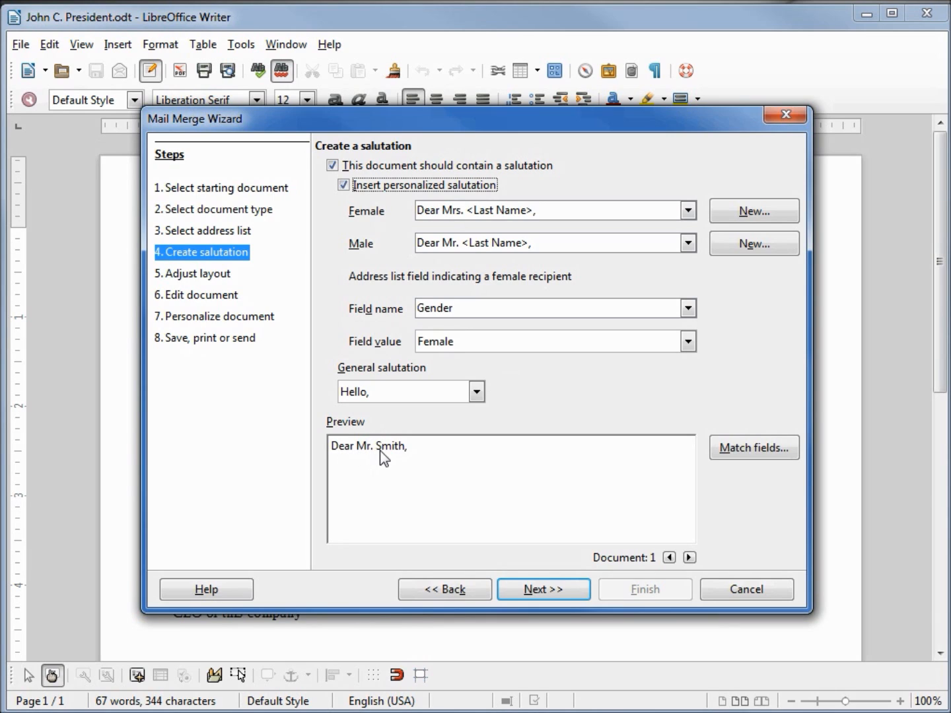
{"action": "left_click", "coordinate": [690, 558]}
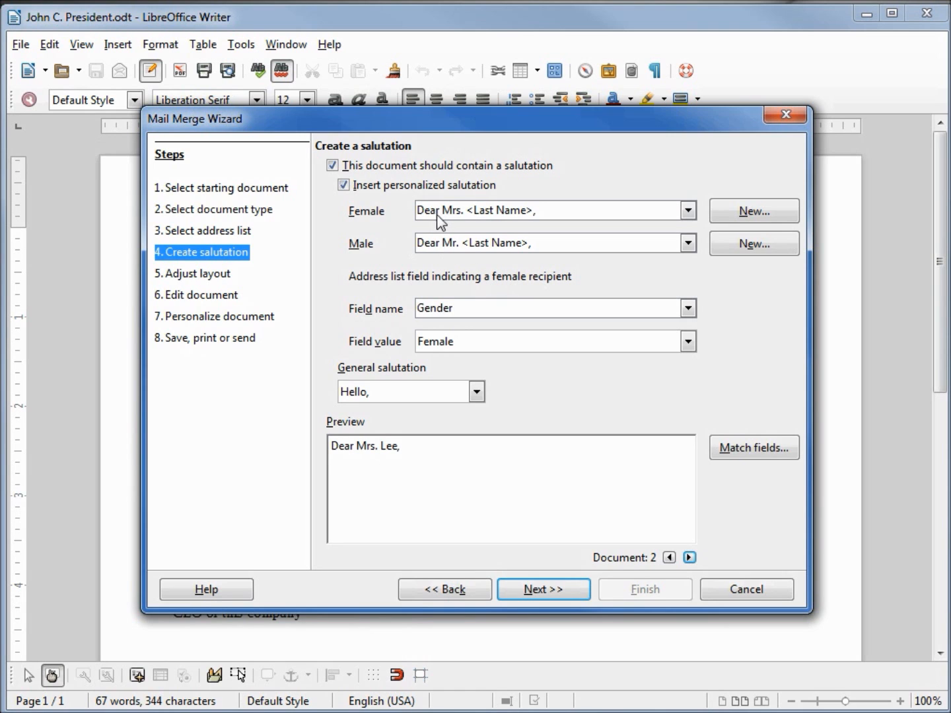
{"action": "left_click", "coordinate": [753, 211]}
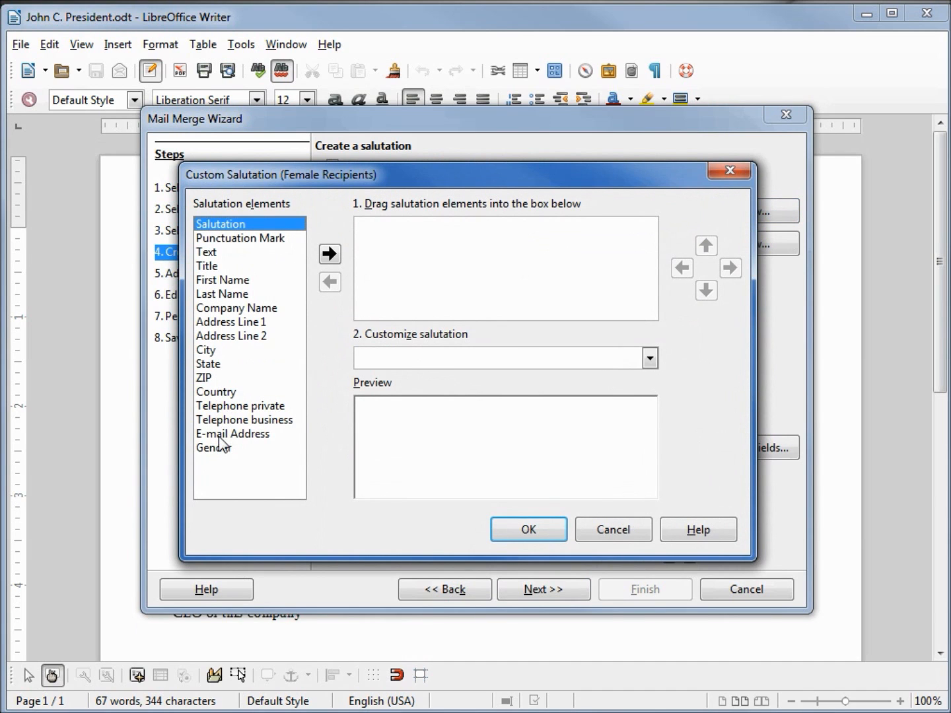
{"action": "left_click", "coordinate": [614, 531]}
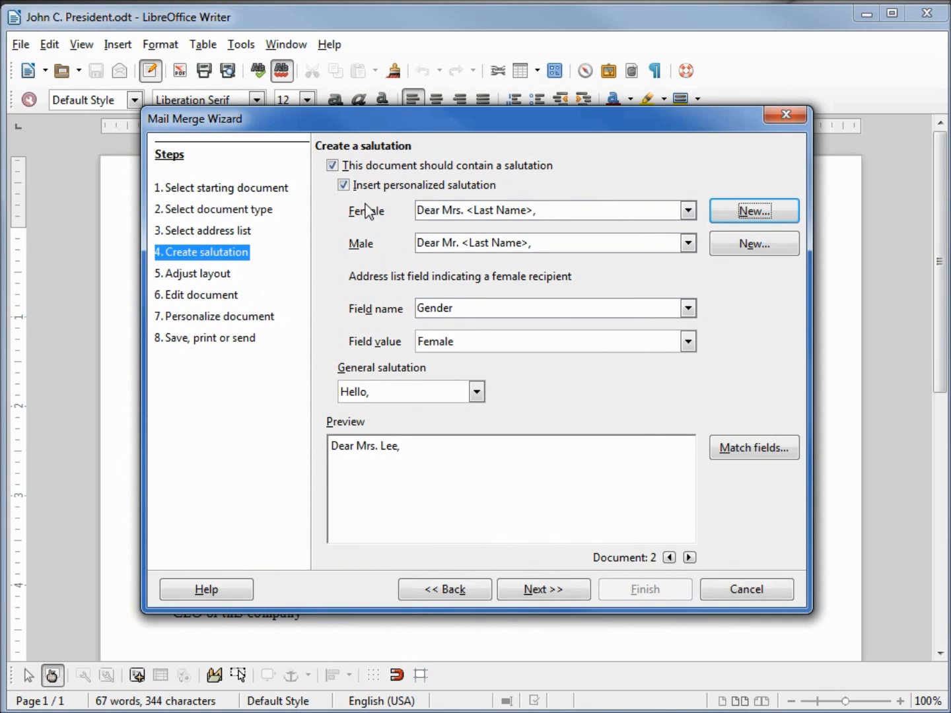
{"action": "left_click", "coordinate": [343, 185]}
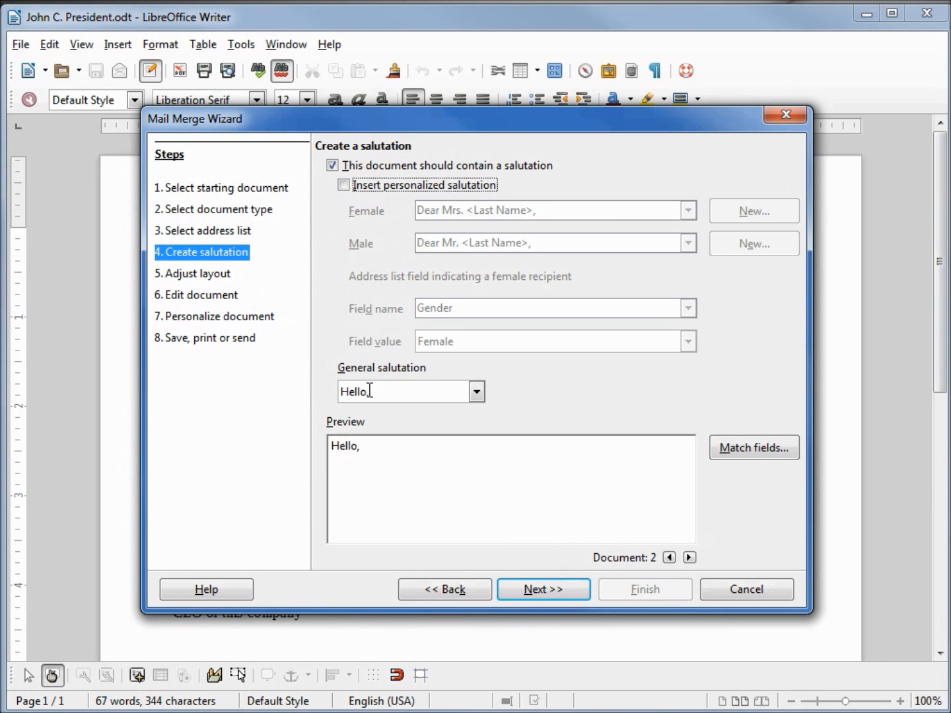
Review how the salutation elements match the data source fields, from Title down to Gender, without changing them.
{"action": "left_click", "coordinate": [759, 454]}
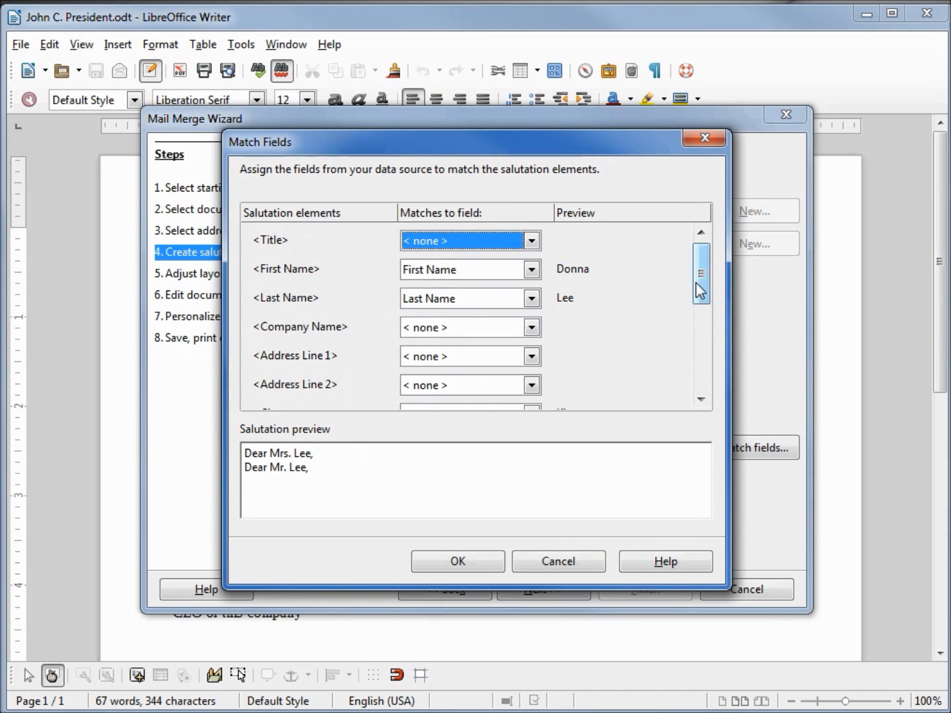
{"action": "left_click_drag", "start_coordinate": [702, 289], "coordinate": [705, 382]}
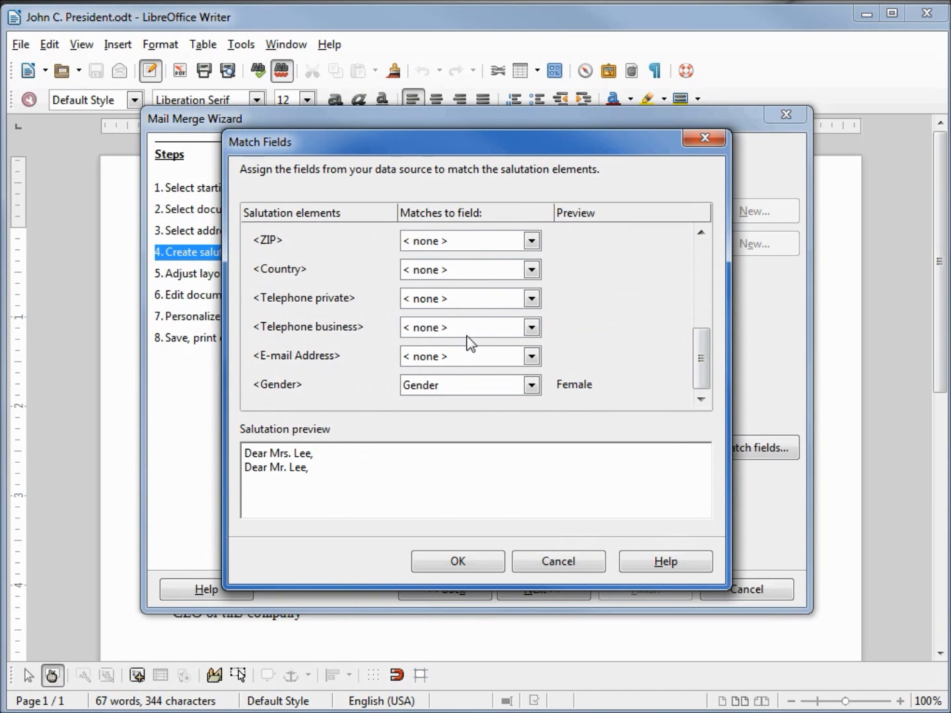
{"action": "left_click", "coordinate": [581, 563]}
Move the salutation up five increments in the mail merge layout and proceed to editing the document.
{"action": "left_click", "coordinate": [555, 590]}
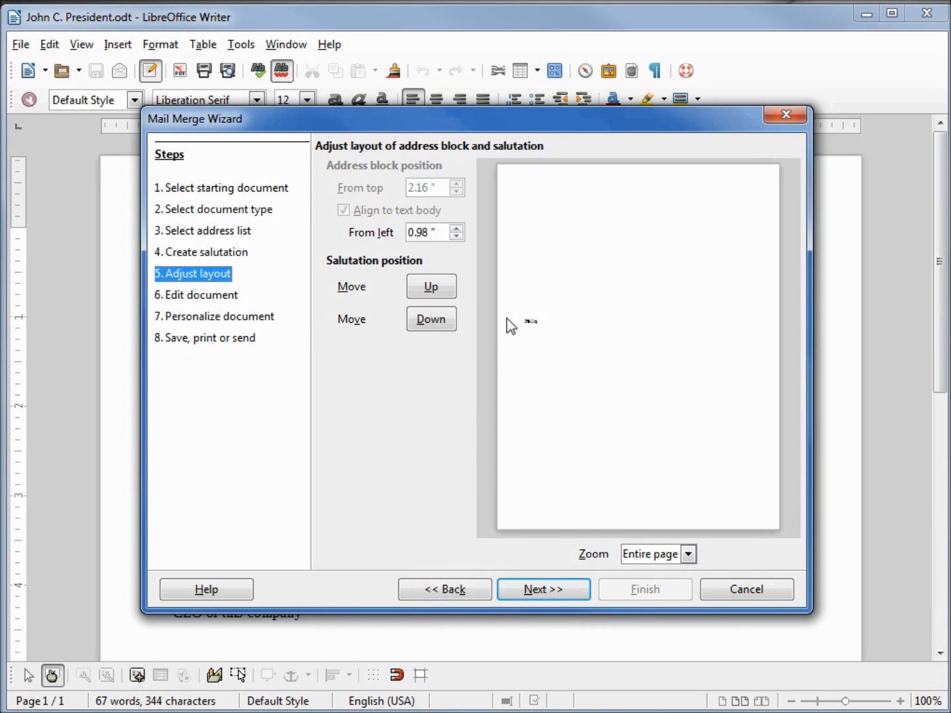
{"action": "left_click", "coordinate": [432, 289]}
{"action": "left_click", "coordinate": [433, 289]}
{"action": "left_click", "coordinate": [432, 288]}
{"action": "left_click", "coordinate": [433, 288]}
{"action": "left_click", "coordinate": [433, 289]}
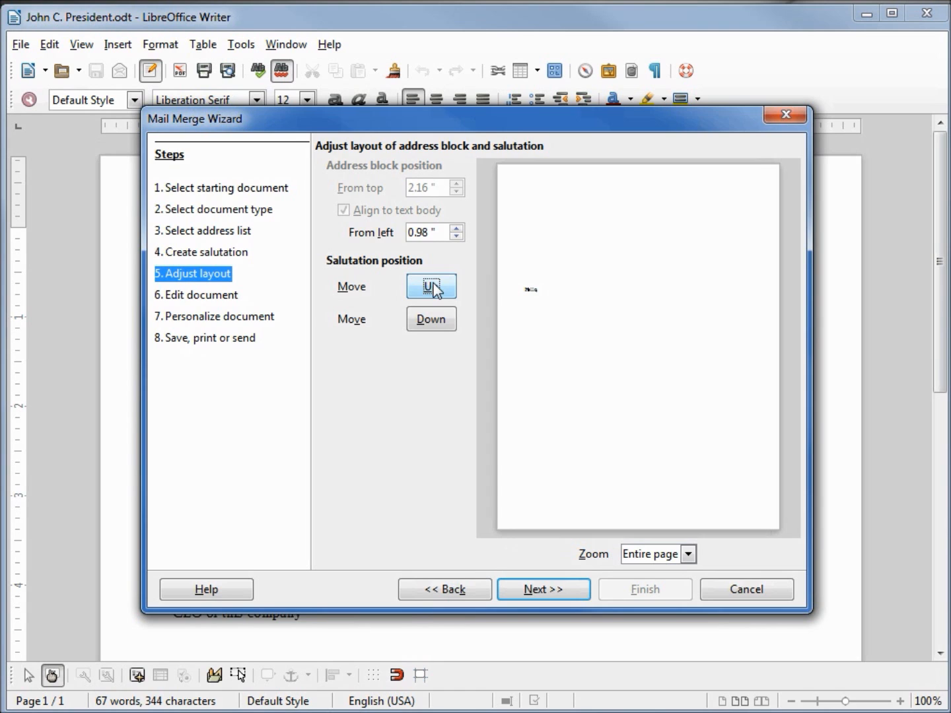
{"action": "left_click", "coordinate": [563, 588]}
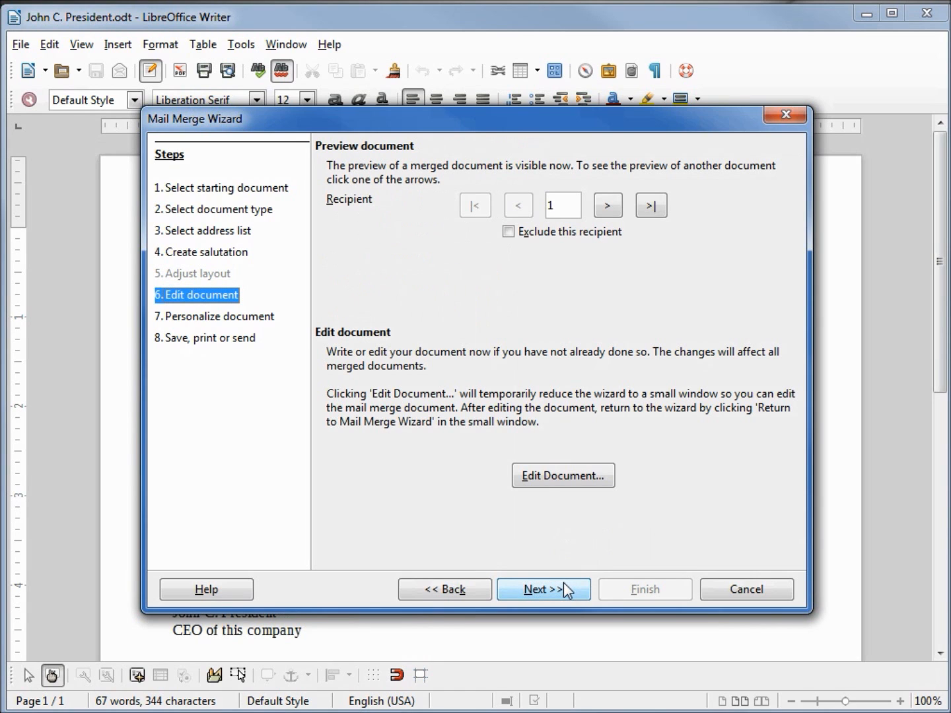
Advance the merged document preview to recipient 3.
{"action": "left_click", "coordinate": [510, 232]}
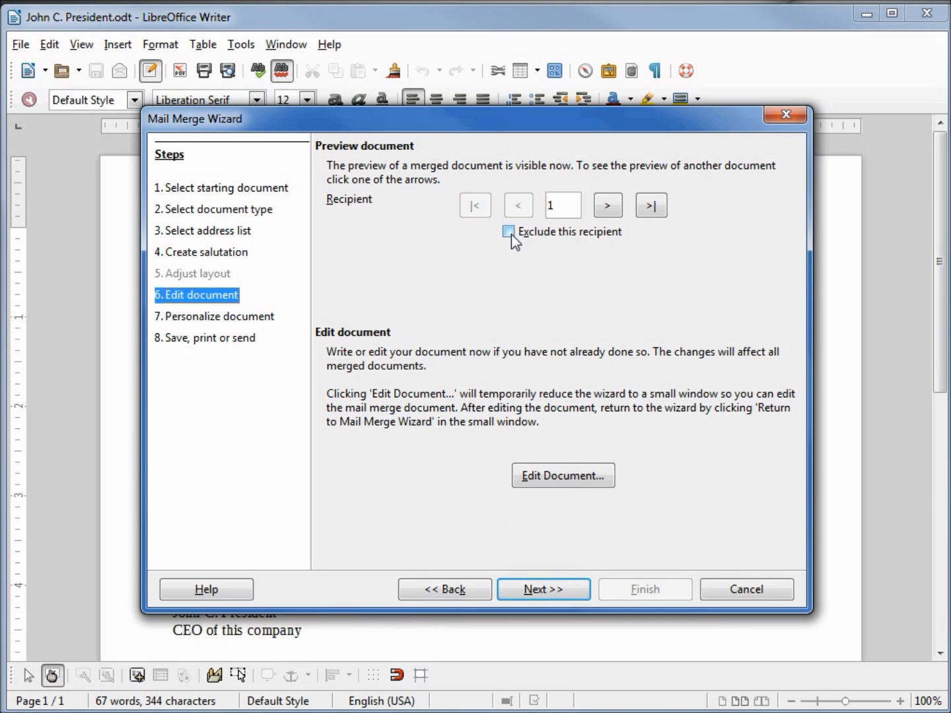
{"action": "left_click", "coordinate": [608, 205]}
{"action": "left_click", "coordinate": [620, 205]}
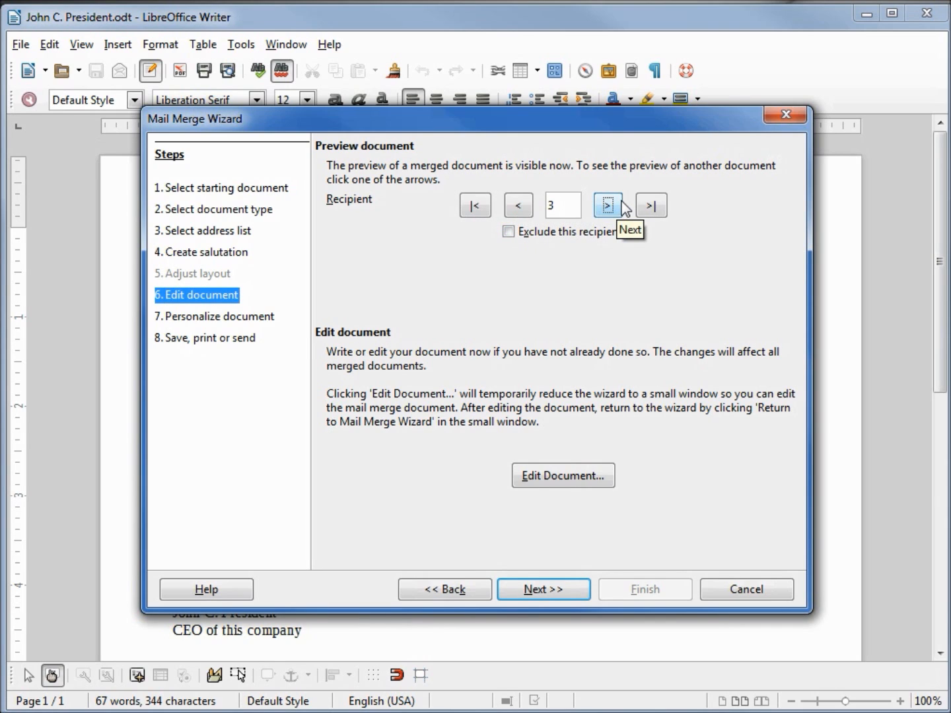
Step the preview back to recipient 2 and view the letter in editing mode before proceeding to personalizing the documents.
{"action": "left_click", "coordinate": [515, 206]}
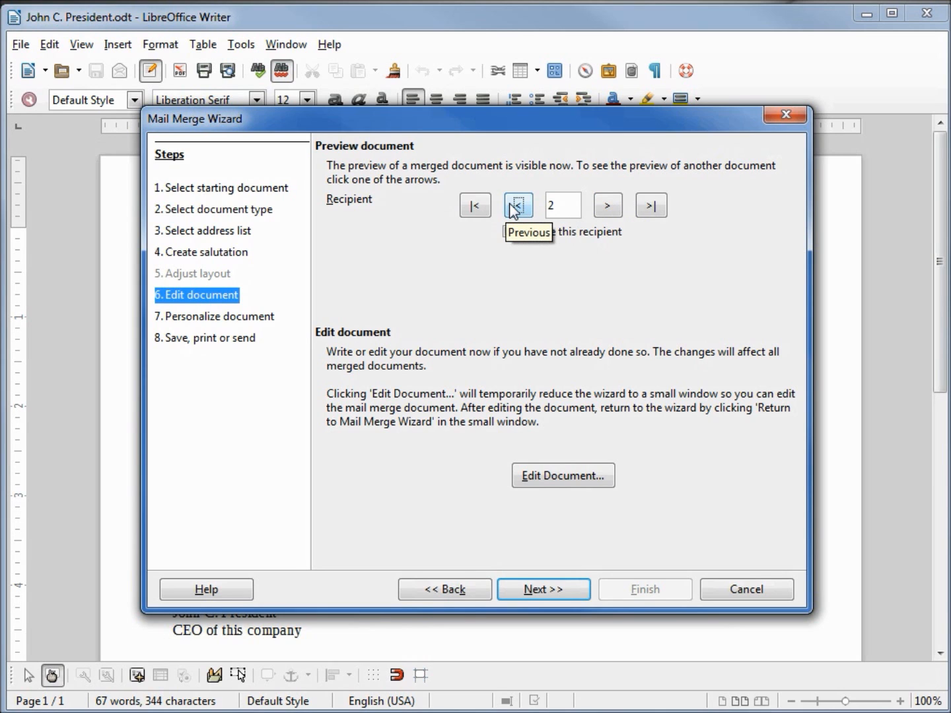
{"action": "left_click", "coordinate": [565, 478]}
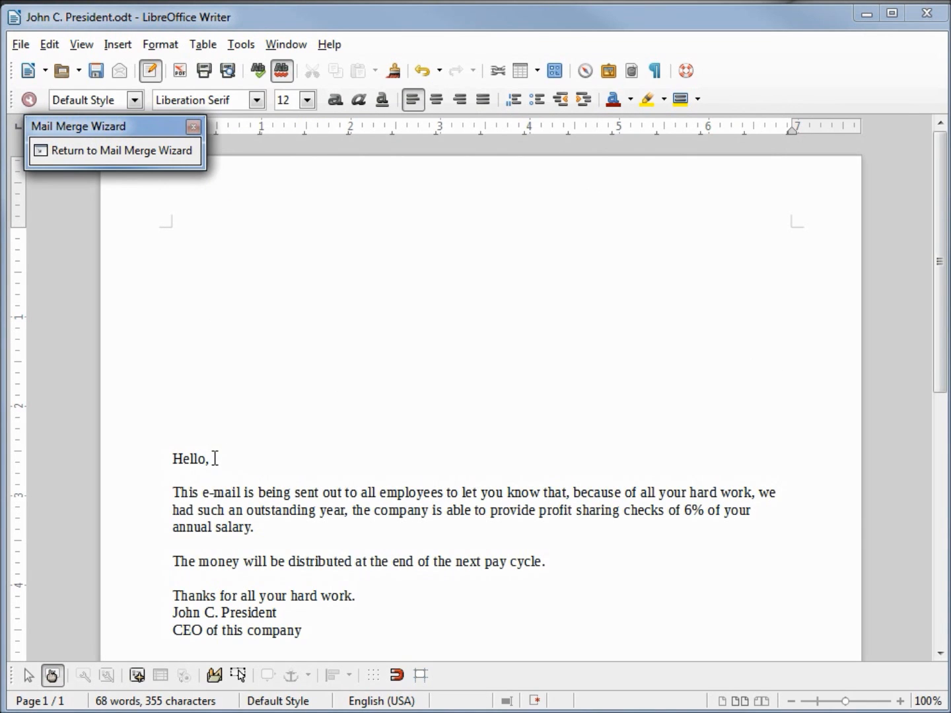
{"action": "left_click", "coordinate": [82, 152]}
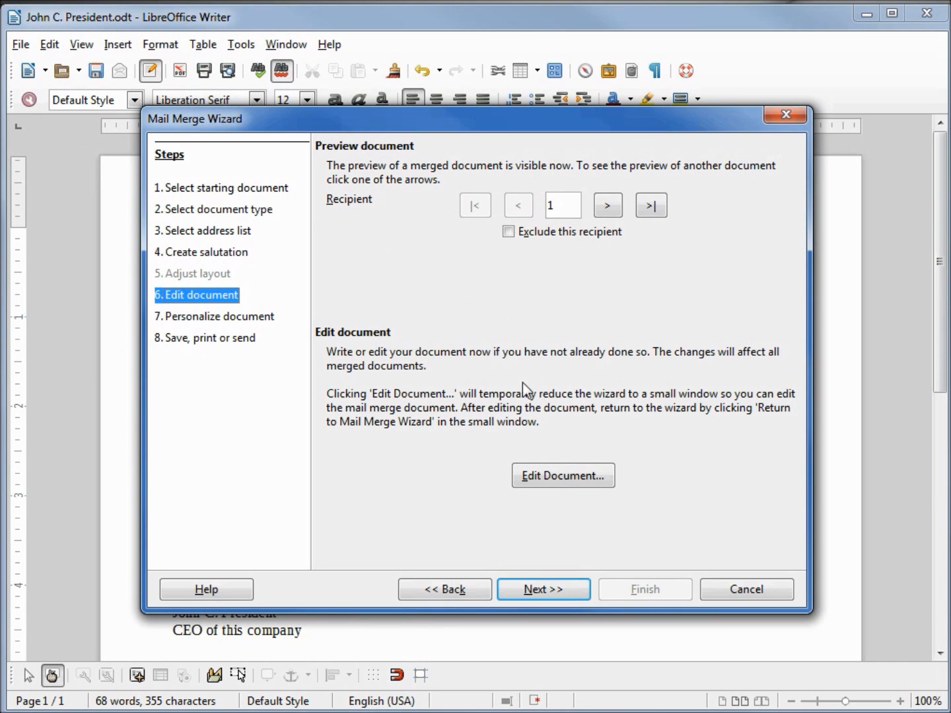
{"action": "left_click", "coordinate": [560, 591]}
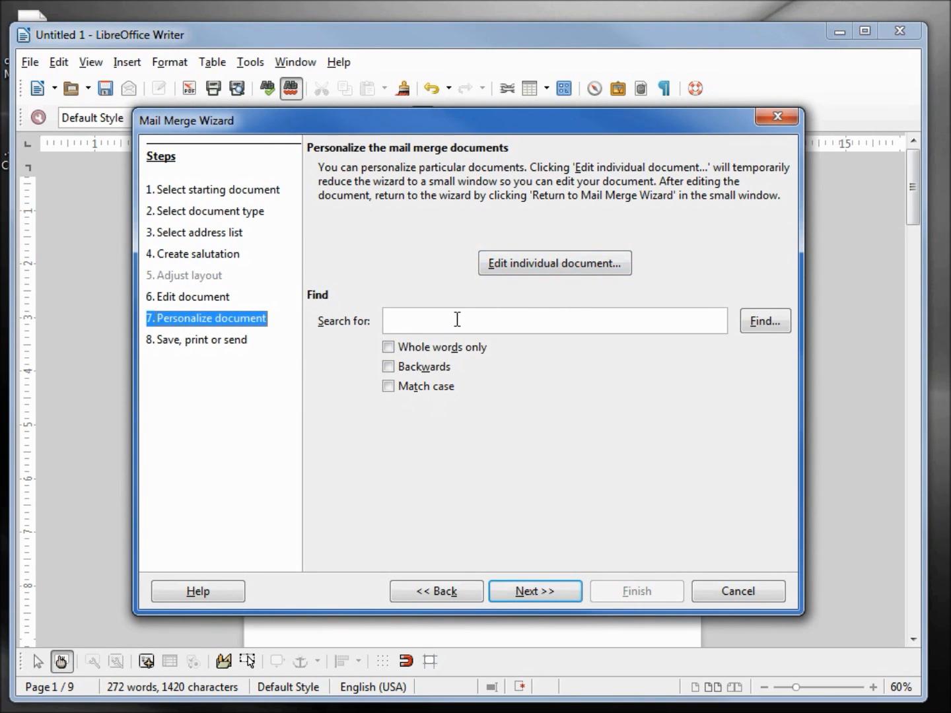
Look through the individual merged letters without editing them and proceed to saving, printing or sending.
{"action": "left_click", "coordinate": [570, 264]}
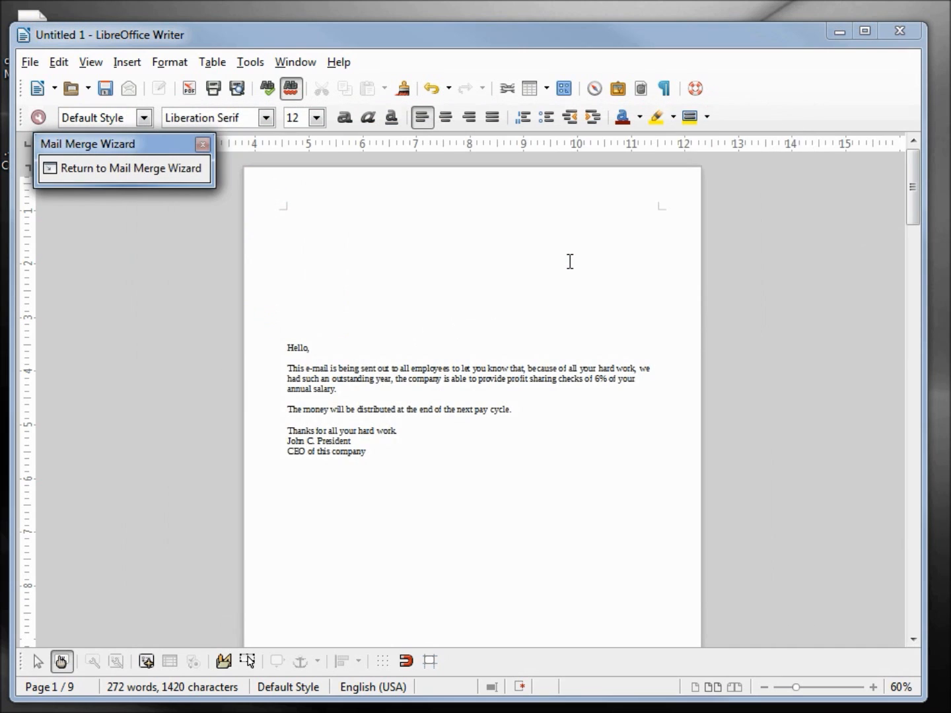
{"action": "left_click_drag", "start_coordinate": [911, 185], "coordinate": [897, 150]}
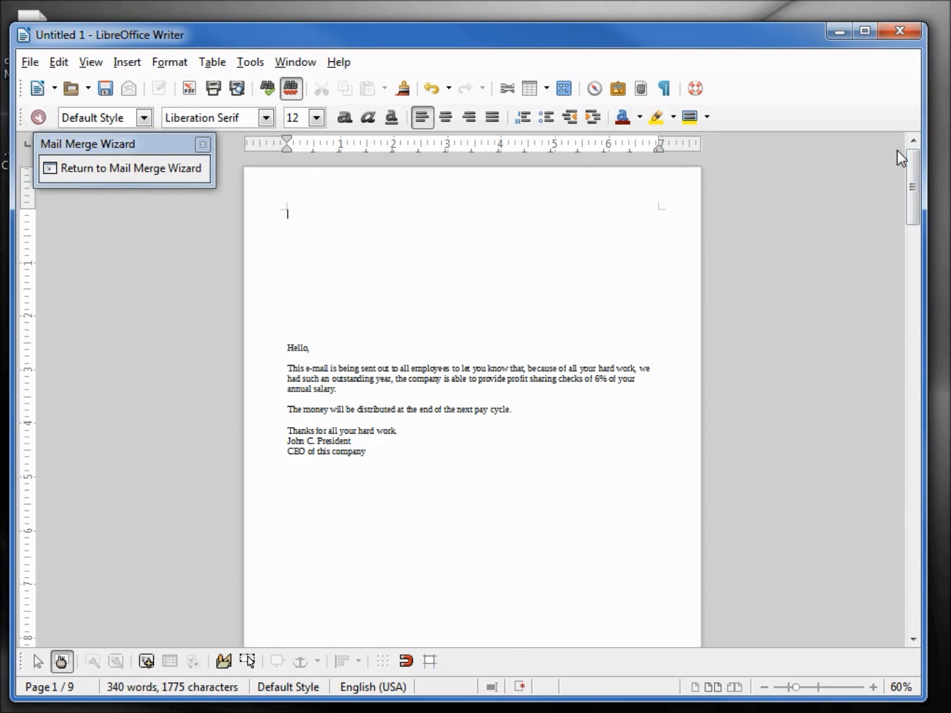
{"action": "left_click", "coordinate": [110, 170]}
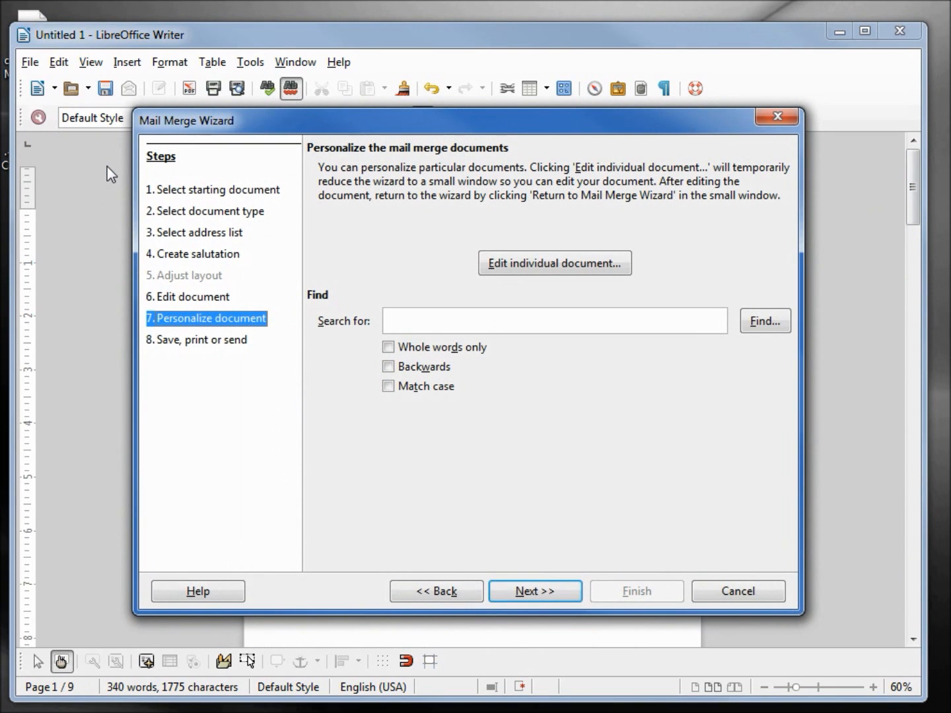
{"action": "left_click", "coordinate": [543, 586]}
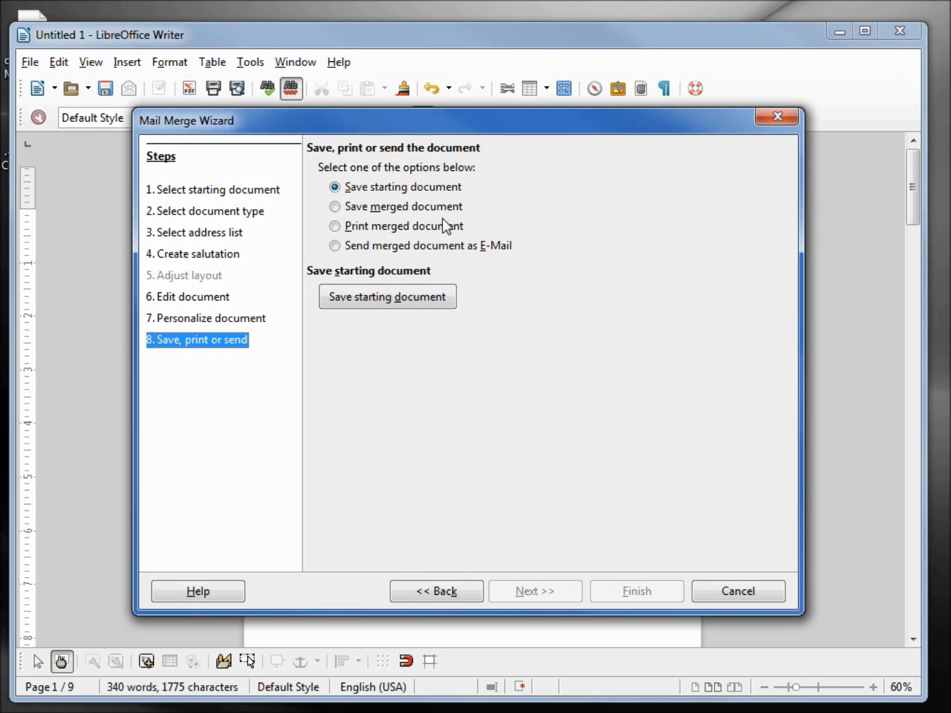
Try to send all merged documents as HTML e-mail messages with the subject "Profit Sharing Checks".
{"action": "left_click", "coordinate": [335, 246]}
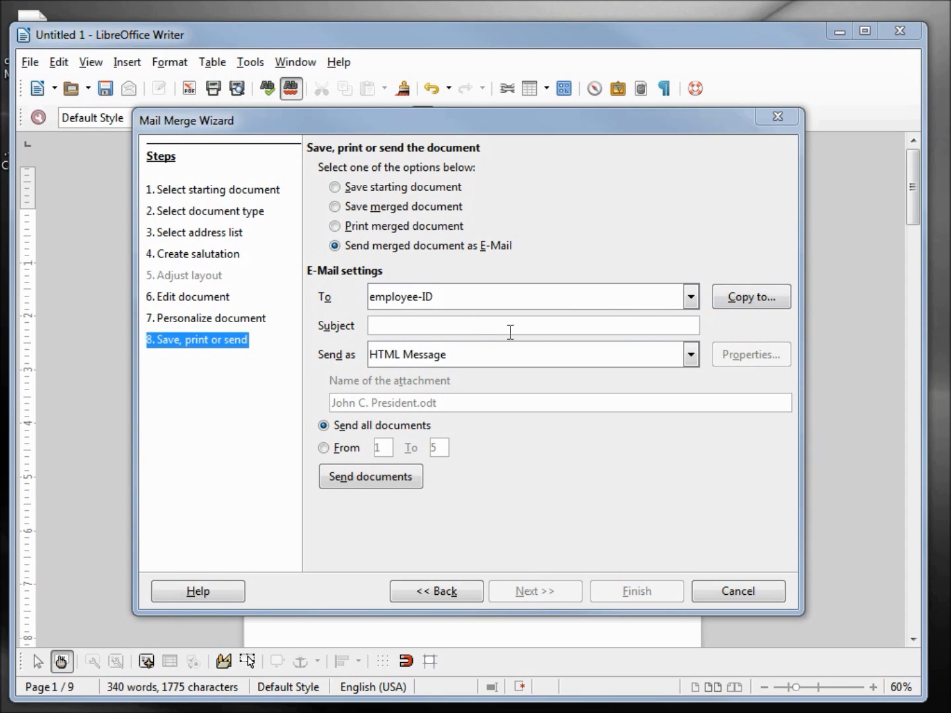
{"action": "left_click", "coordinate": [448, 327]}
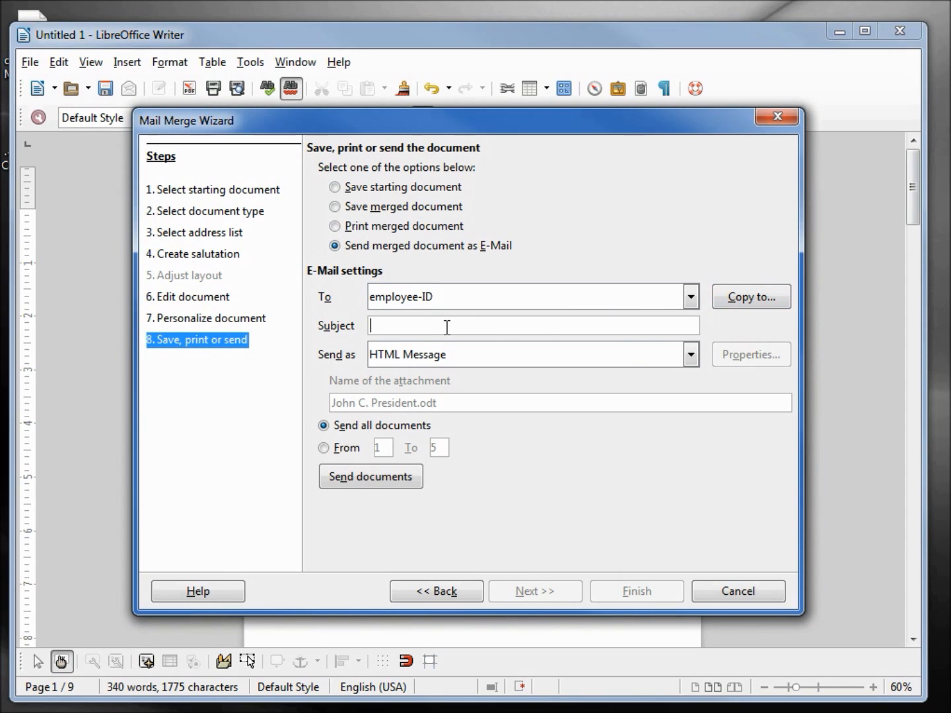
{"action": "type", "text": "Profit Sharing Checks"}
{"action": "left_click", "coordinate": [369, 481]}
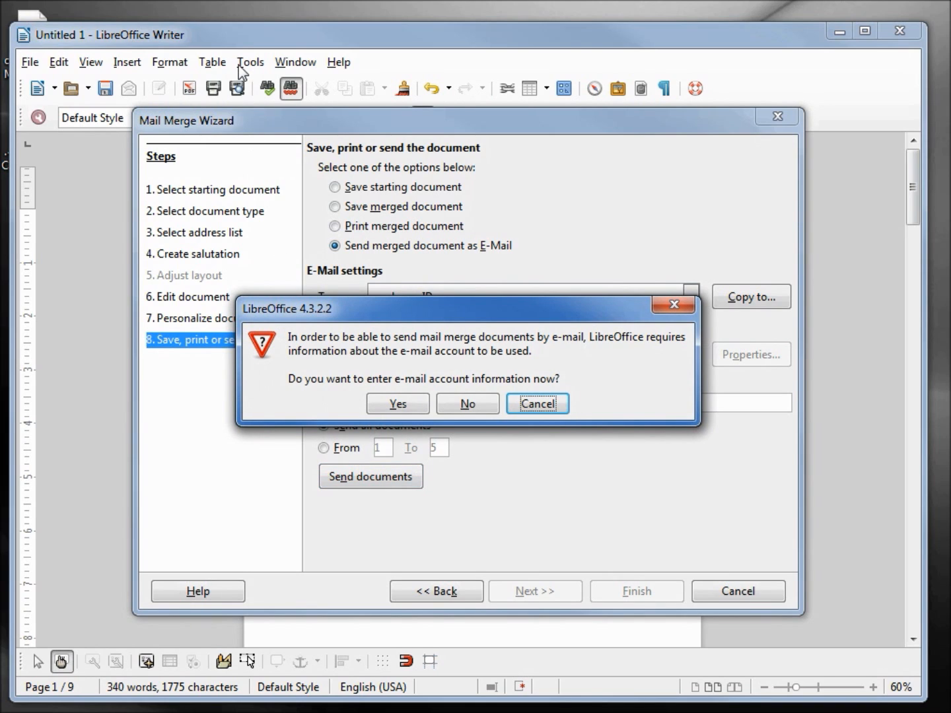
Enter the sender's name and e-mail address, and set the outgoing server to smtp.mail.yahoo.com with a secure connection (SSL).
{"action": "left_click", "coordinate": [395, 404]}
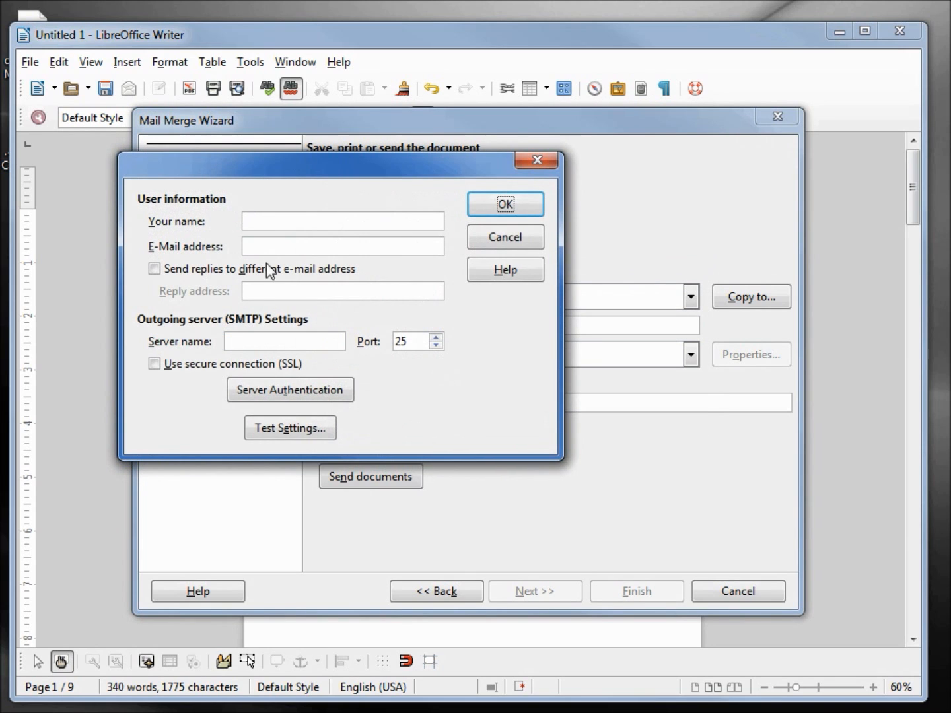
{"action": "left_click", "coordinate": [251, 216]}
{"action": "type", "text": "Michael"}
{"action": "key", "text": "Tab"}
{"action": "key", "text": "ctrl+v"}
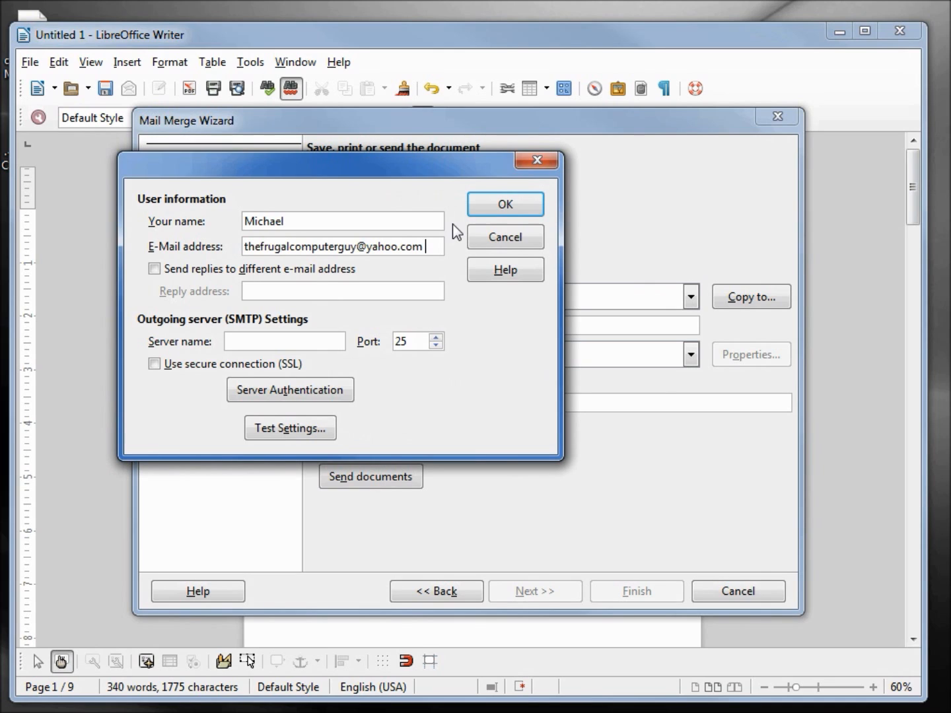
{"action": "left_click", "coordinate": [263, 343]}
{"action": "type", "text": "smtp.mail.yahoo.com"}
{"action": "left_click", "coordinate": [154, 366]}
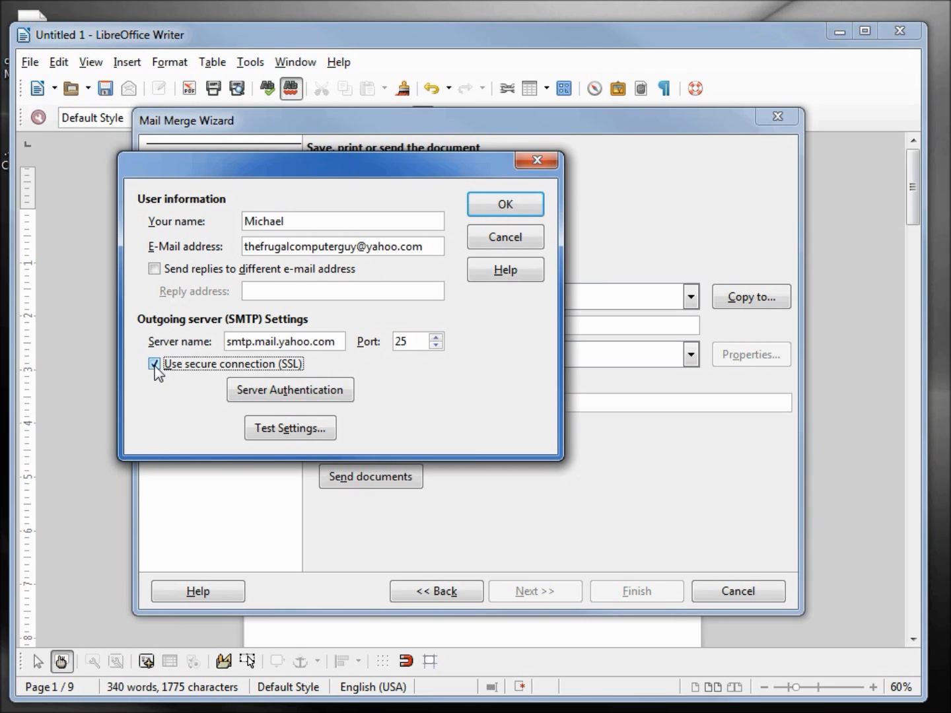
Enable separate authentication for the outgoing mail server and enter the account's user name and password.
{"action": "left_click", "coordinate": [297, 389]}
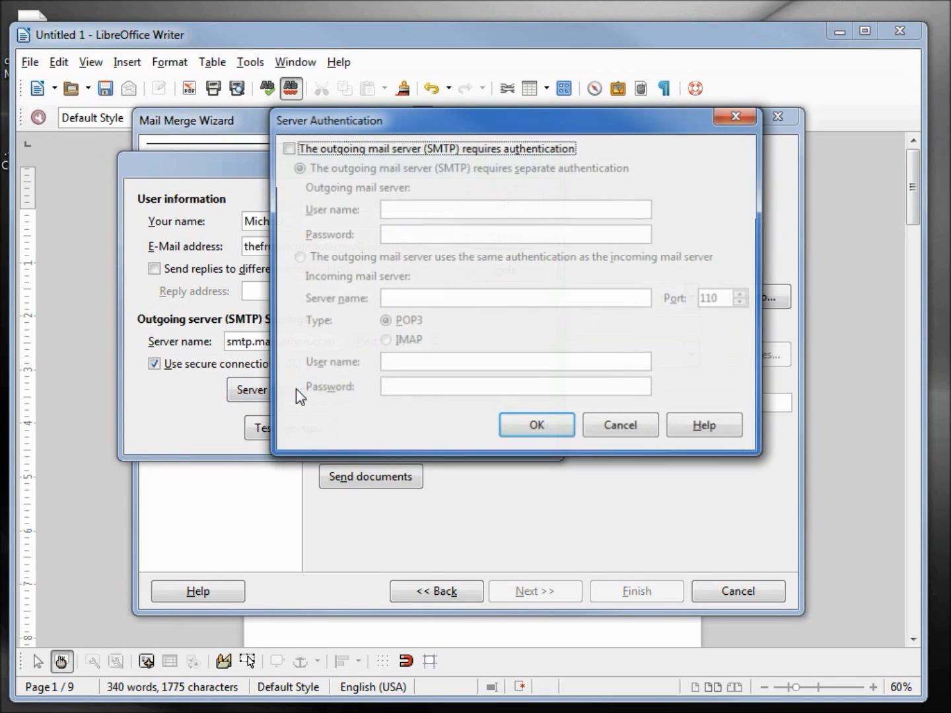
{"action": "left_click", "coordinate": [286, 147]}
{"action": "left_click", "coordinate": [436, 210]}
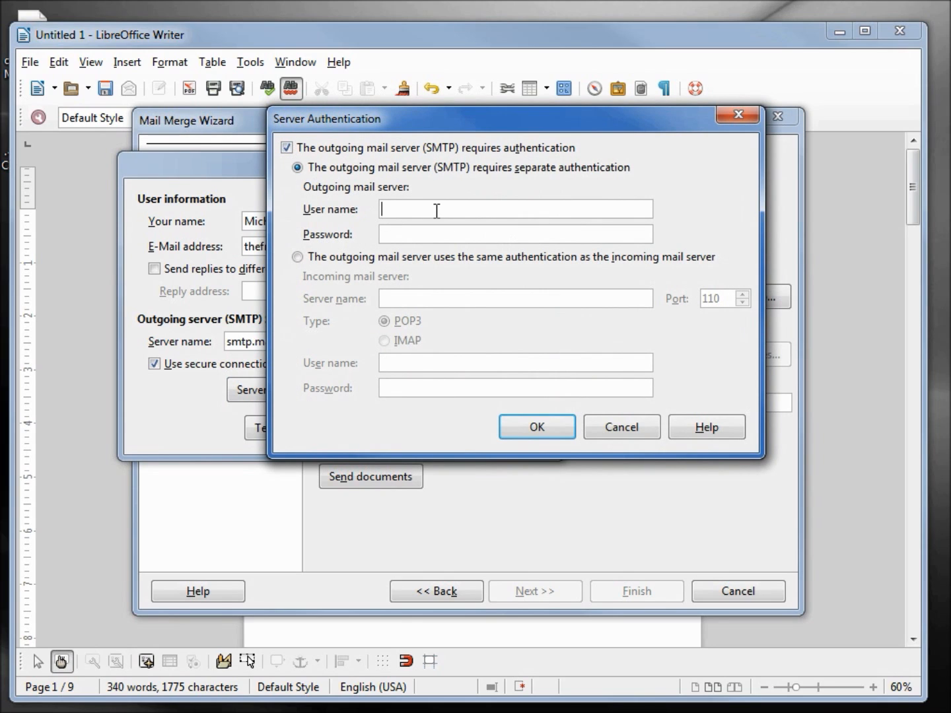
{"action": "key", "text": "ctrl+v"}
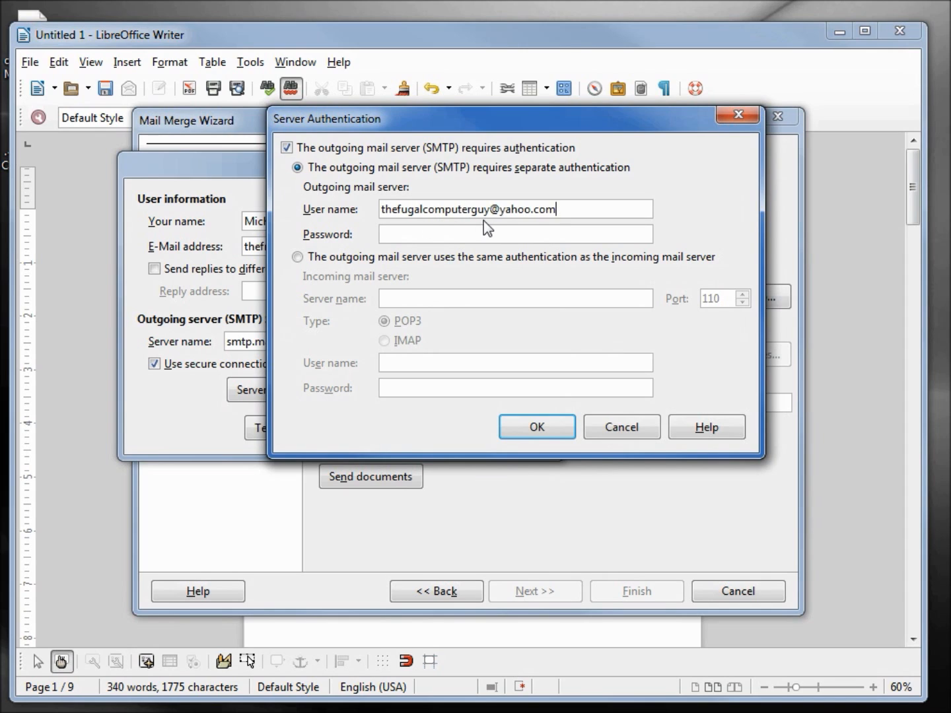
{"action": "left_click", "coordinate": [422, 236]}
{"action": "key", "text": "ctrl+v"}
{"action": "left_click", "coordinate": [545, 426]}
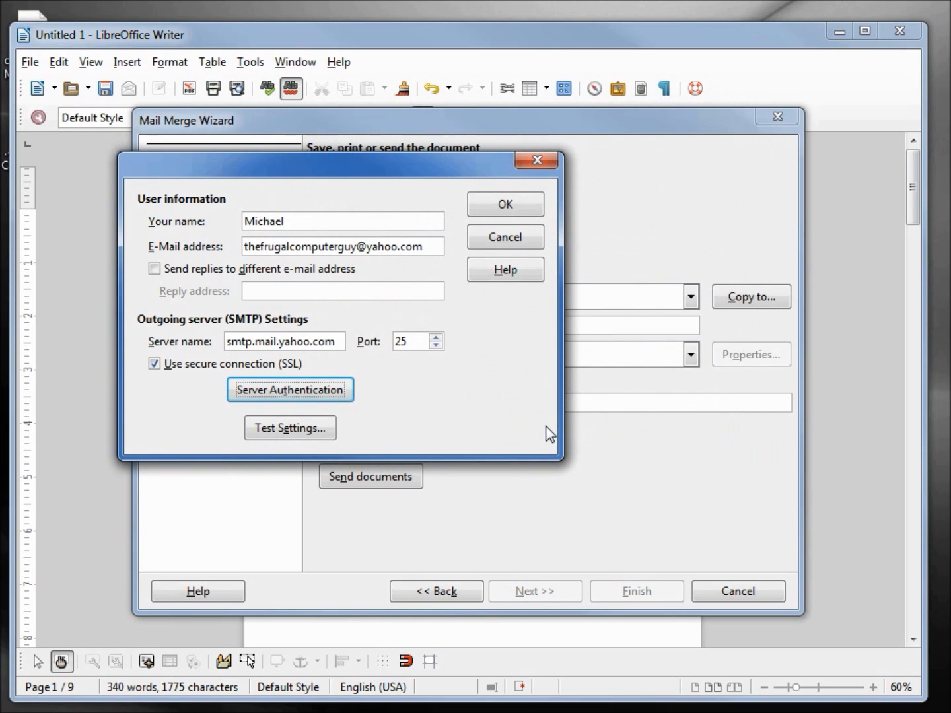
Test the e-mail account settings, discard them, and cancel the Mail Merge Wizard.
{"action": "left_click", "coordinate": [298, 433]}
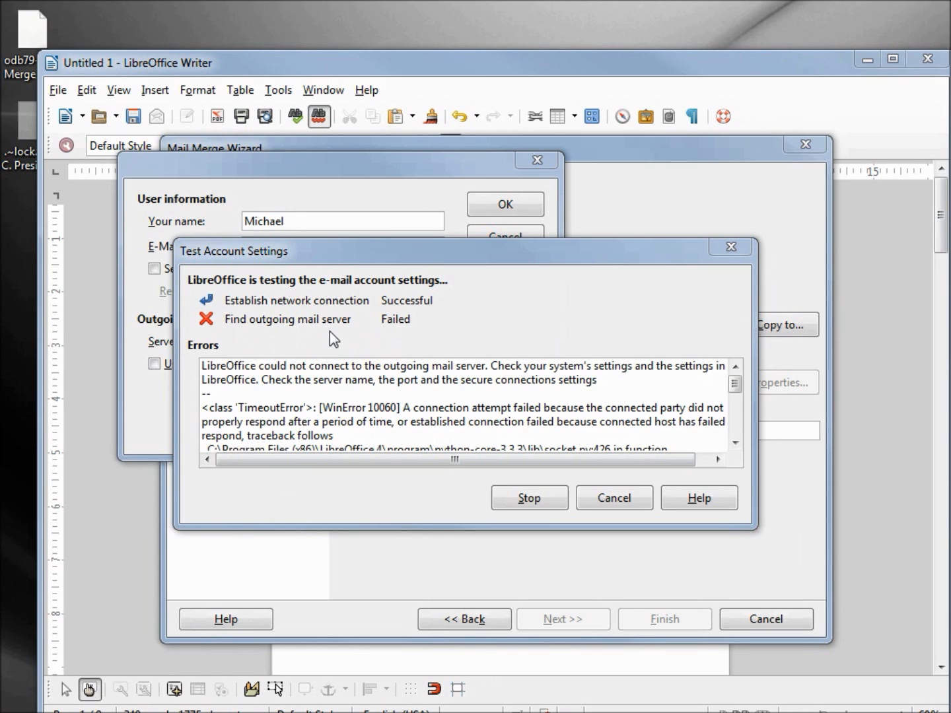
{"action": "left_click", "coordinate": [622, 497]}
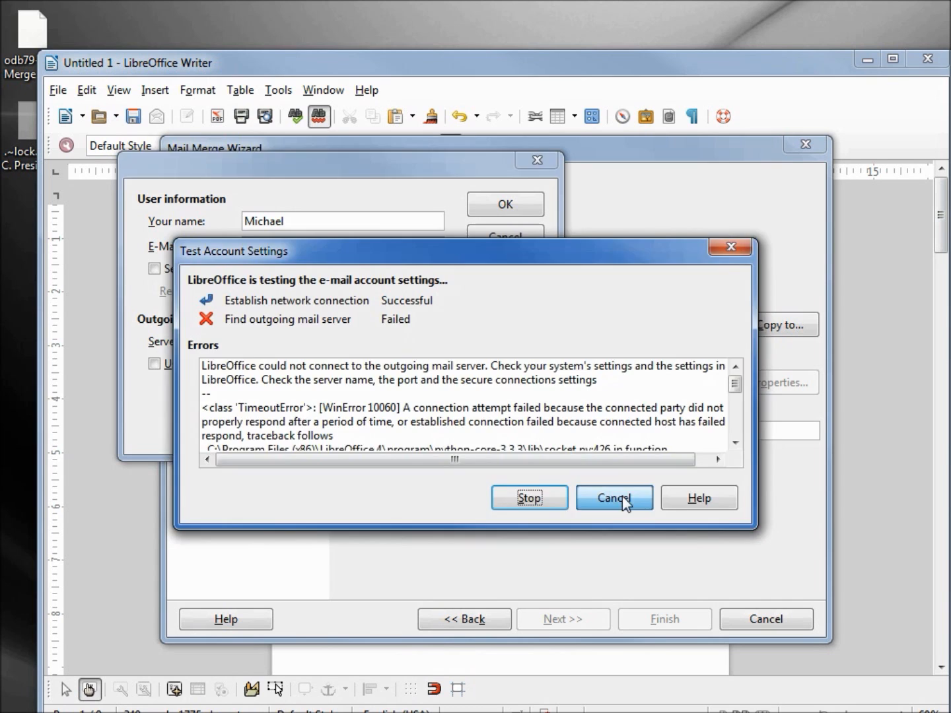
{"action": "left_click", "coordinate": [514, 239]}
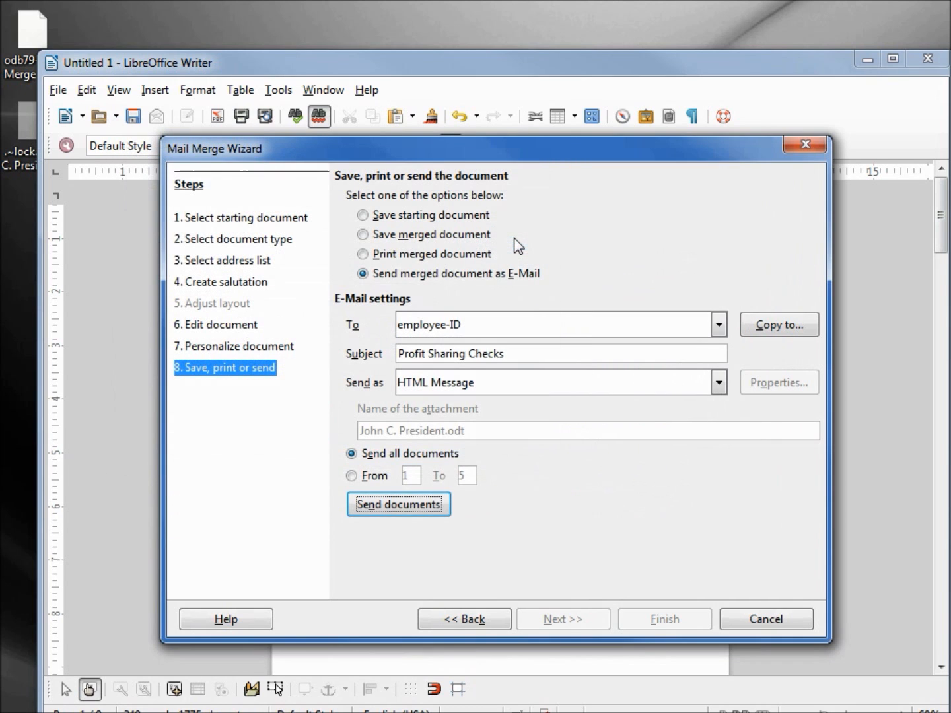
{"action": "left_click", "coordinate": [778, 618]}
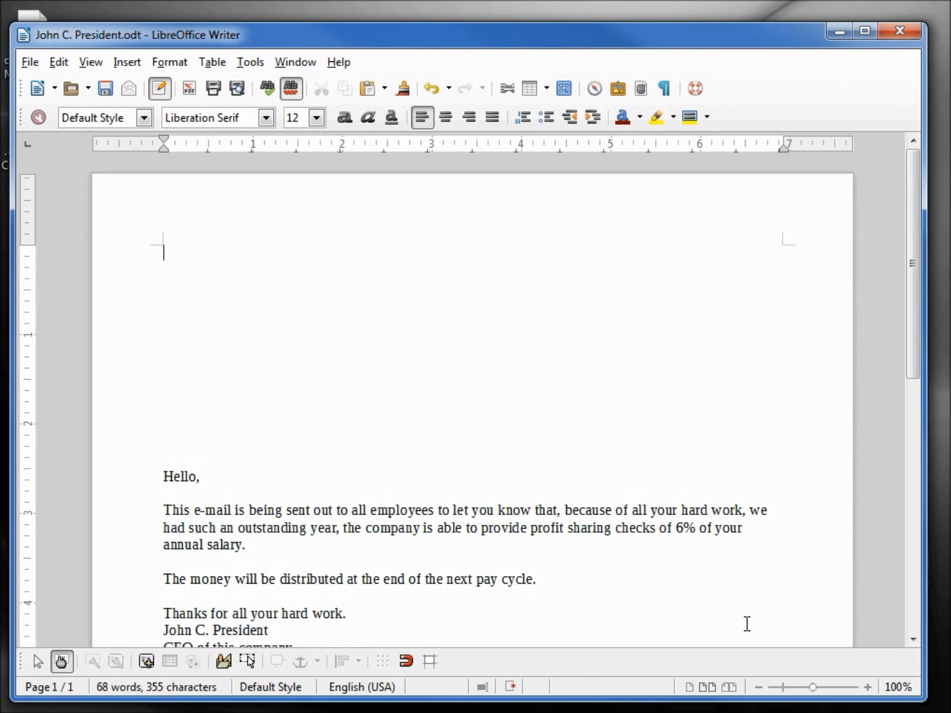
Open the Mail Merge E-mail settings in the LibreOffice Writer options.
{"action": "left_click", "coordinate": [249, 66]}
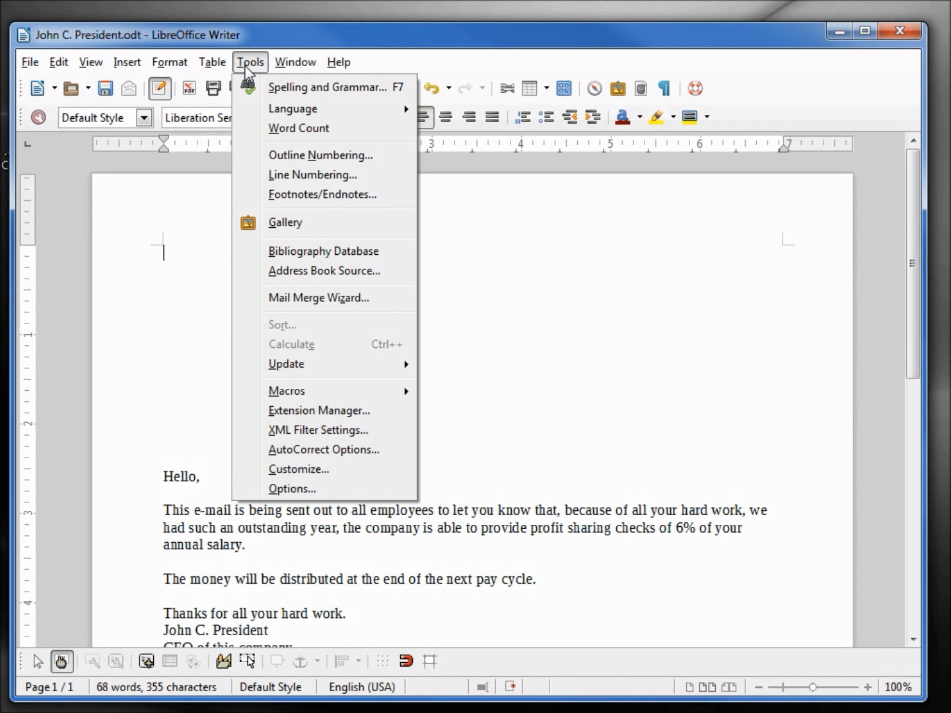
{"action": "left_click", "coordinate": [310, 484]}
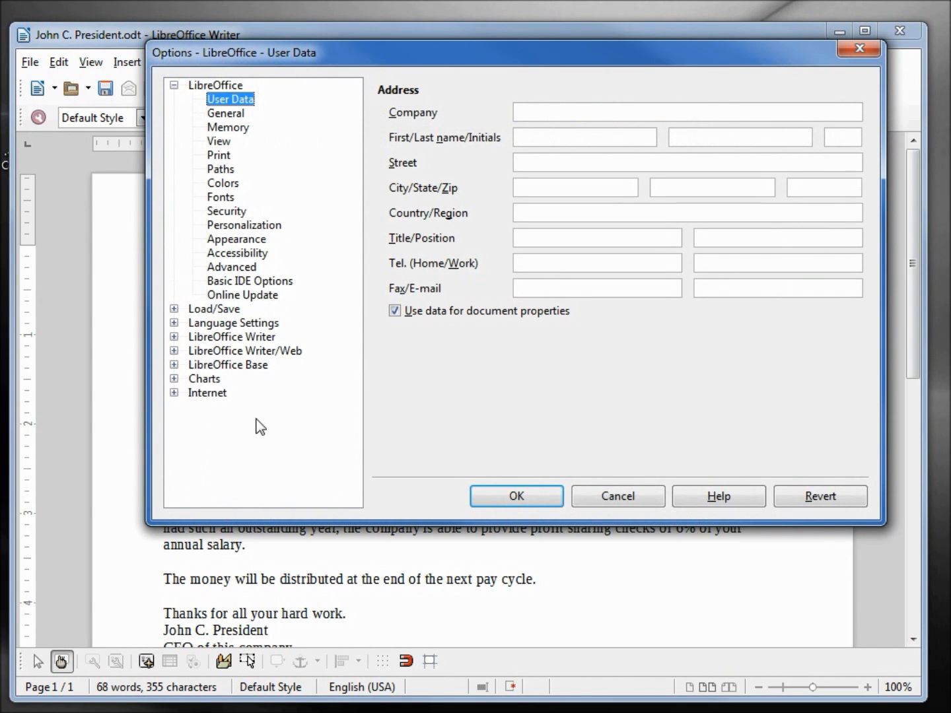
{"action": "left_click", "coordinate": [174, 336]}
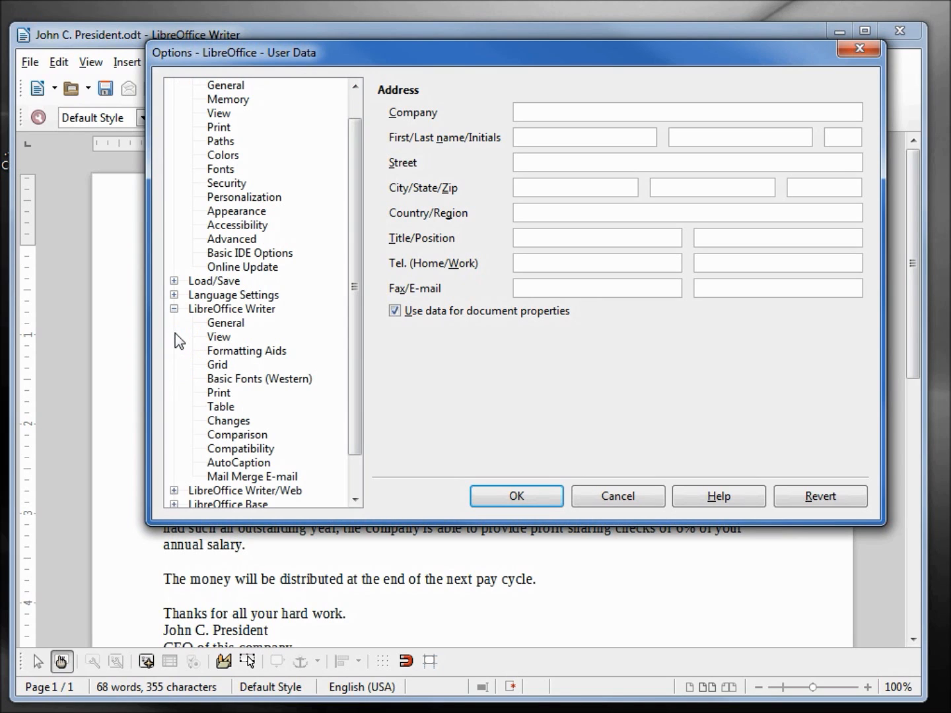
{"action": "left_click", "coordinate": [273, 479]}
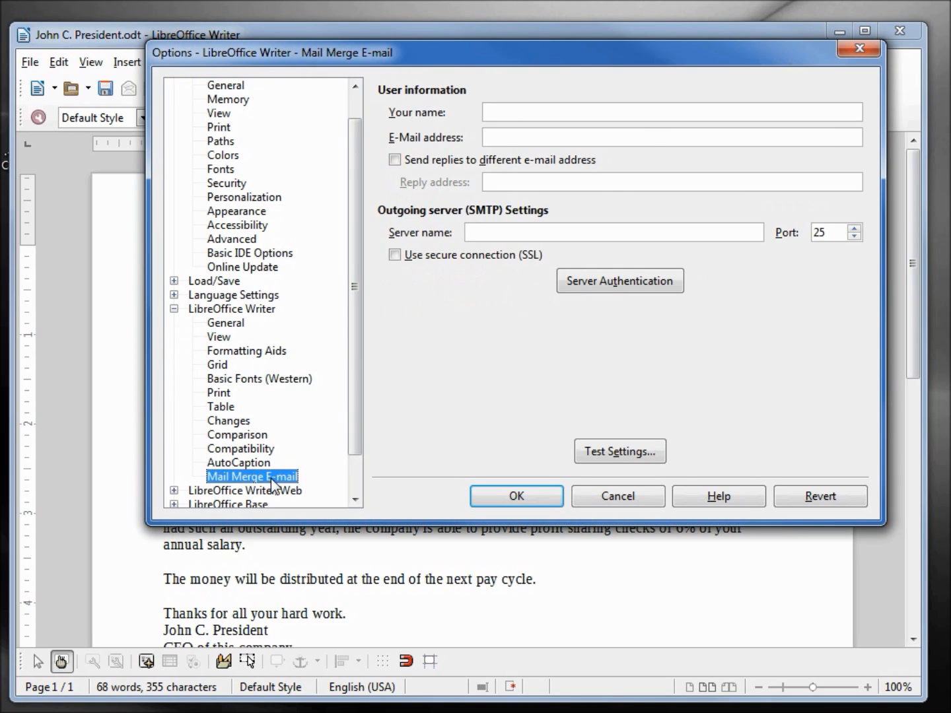